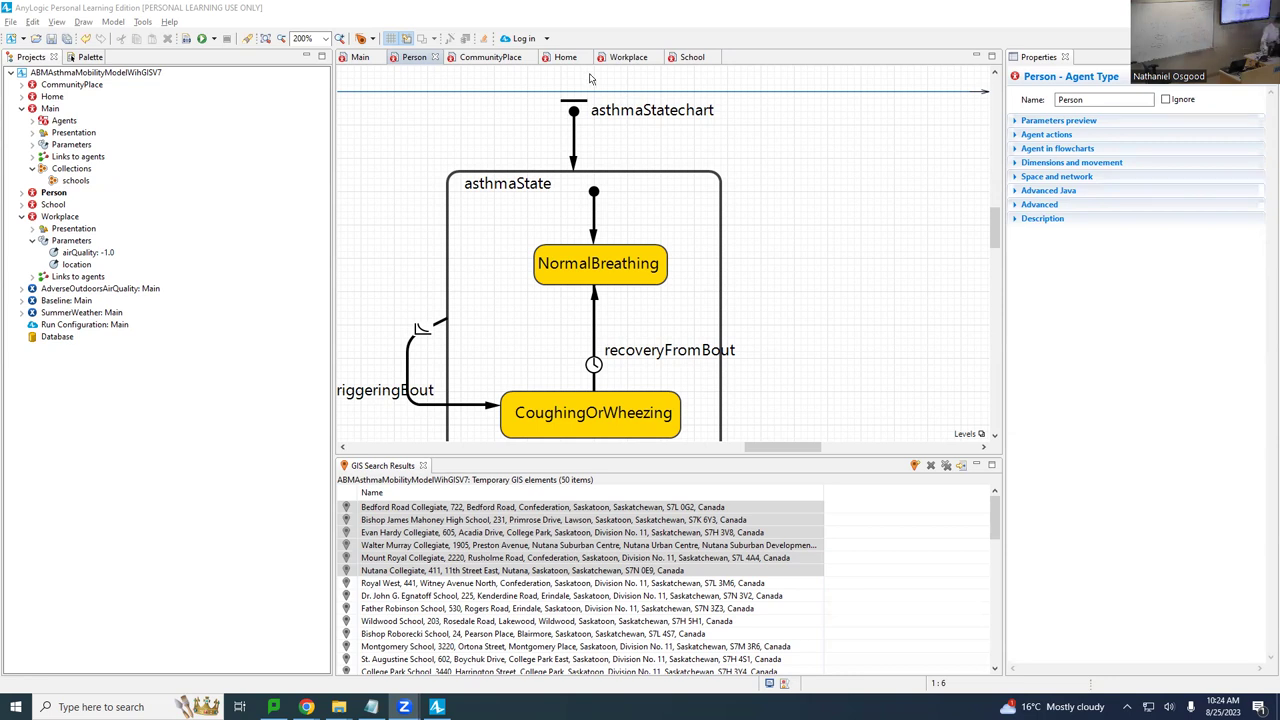
Step: Deselect the Person agent by clicking empty space in the AnyLogic Projects panel
left_click(183, 82)
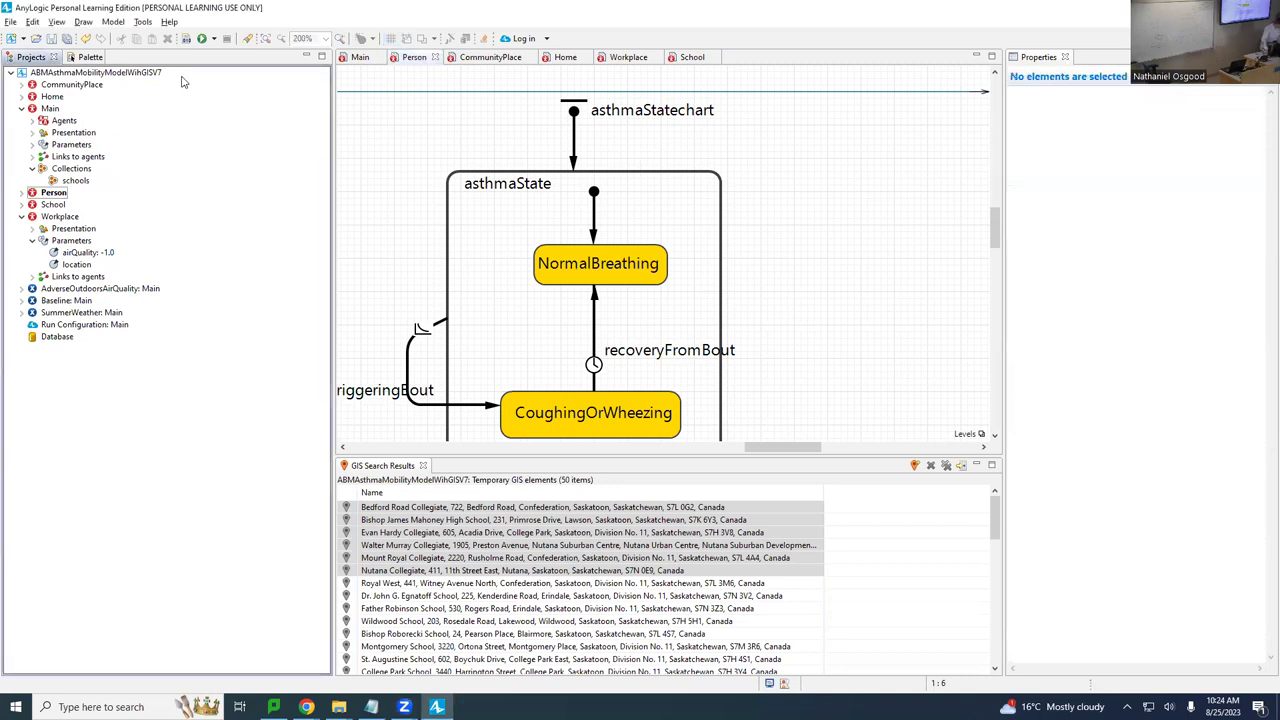
Step: Upload the ABMAsthmaMobilityModelWithGISV7 .alp model file into the Drive folder Models Built in Class
key("alt+Tab")
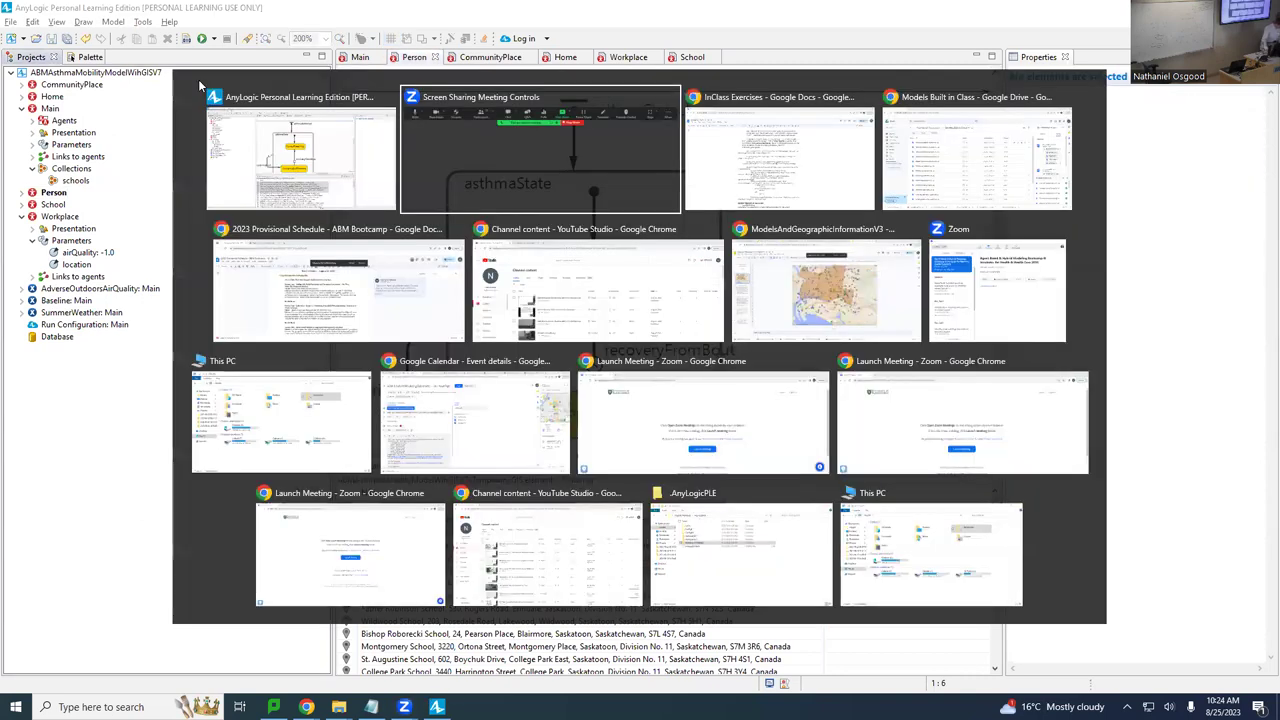
key("alt+Tab")
key("alt+Tab")
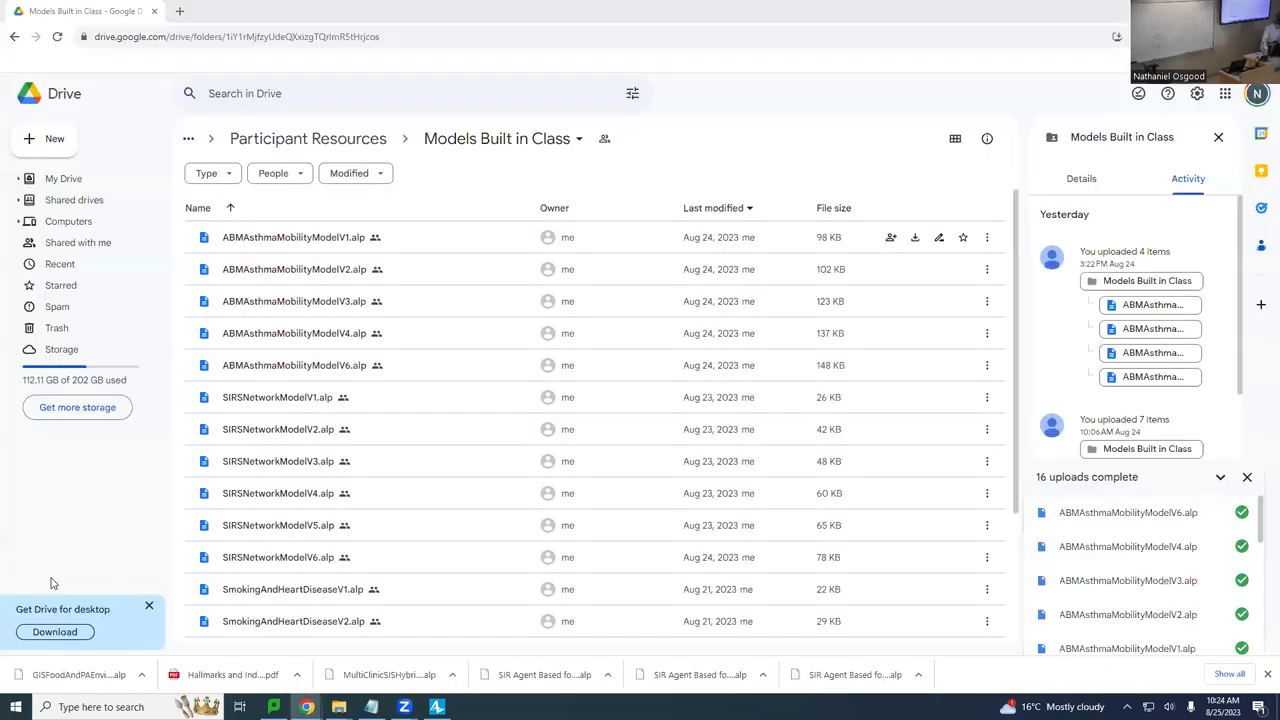
scroll(963, 411, "down", 2)
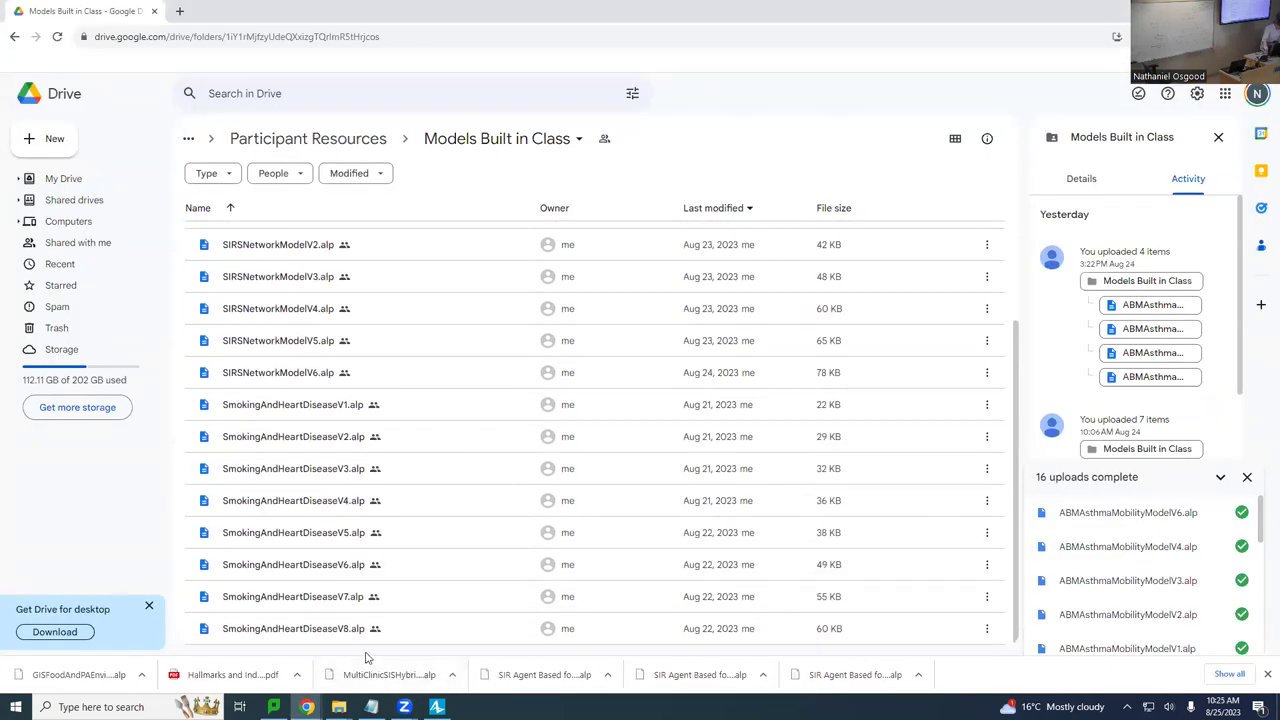
left_click(52, 139)
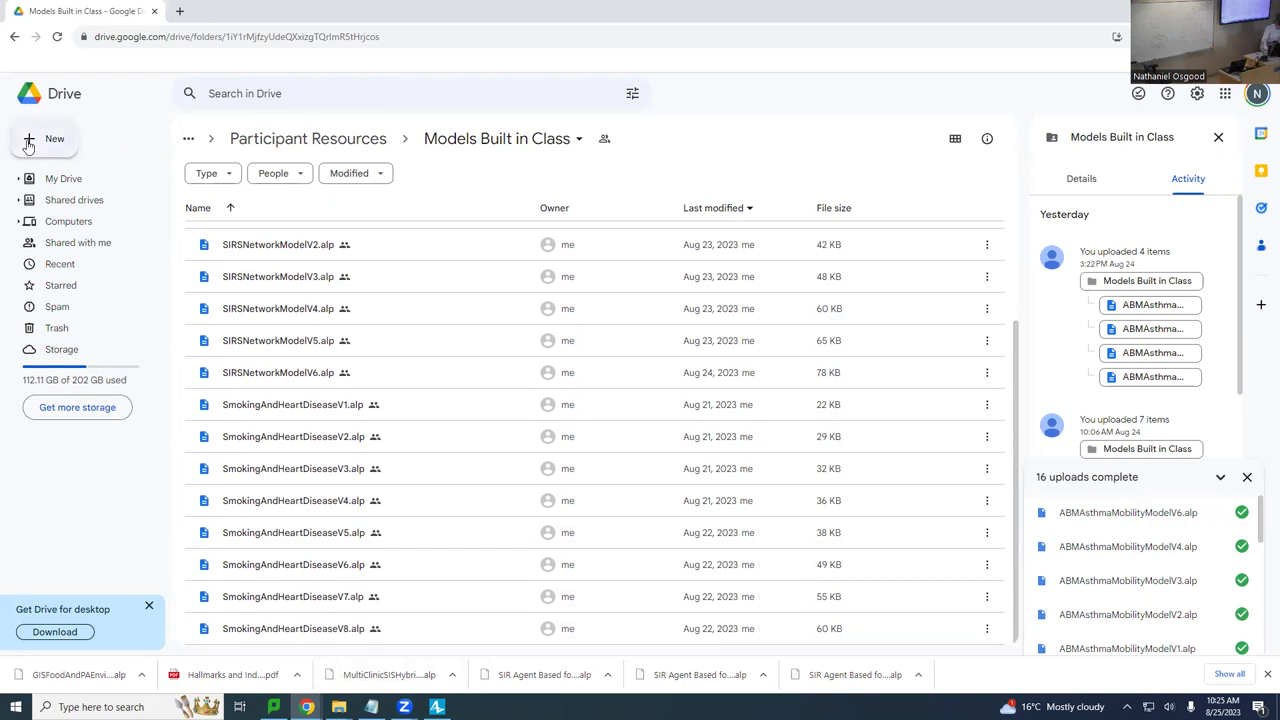
left_click(40, 168)
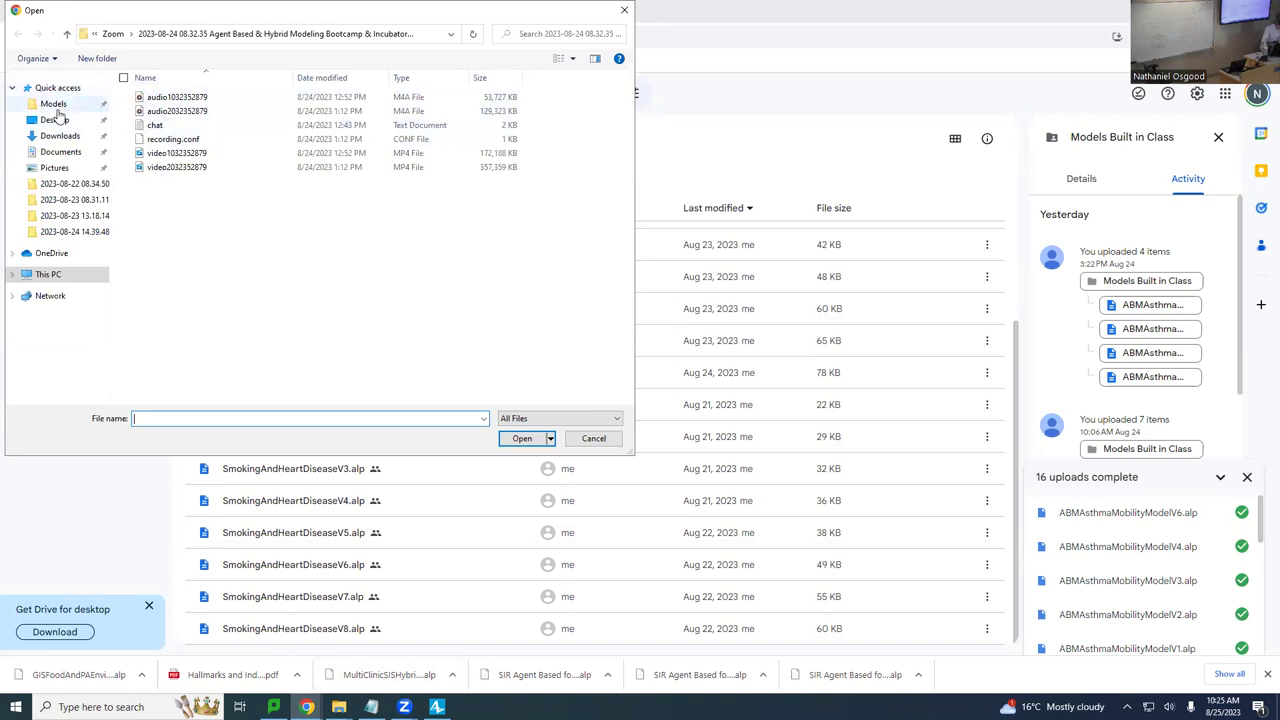
left_click(55, 105)
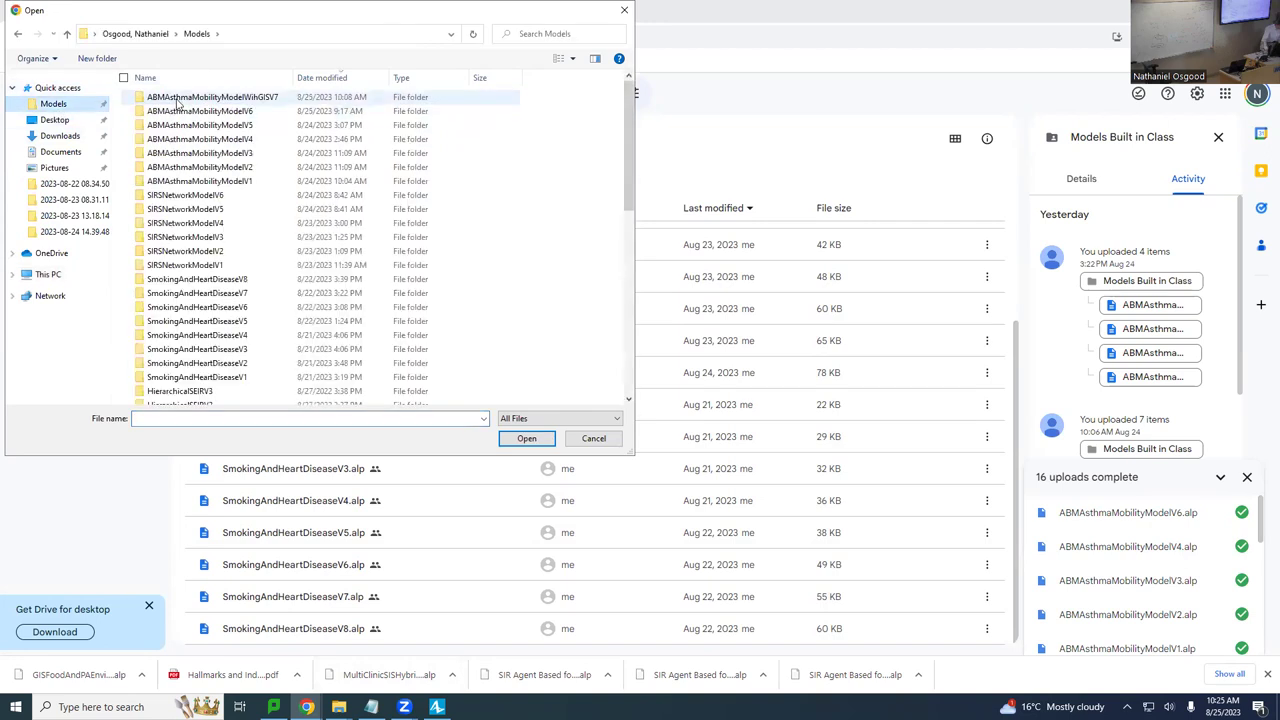
double_click(178, 100)
double_click(176, 110)
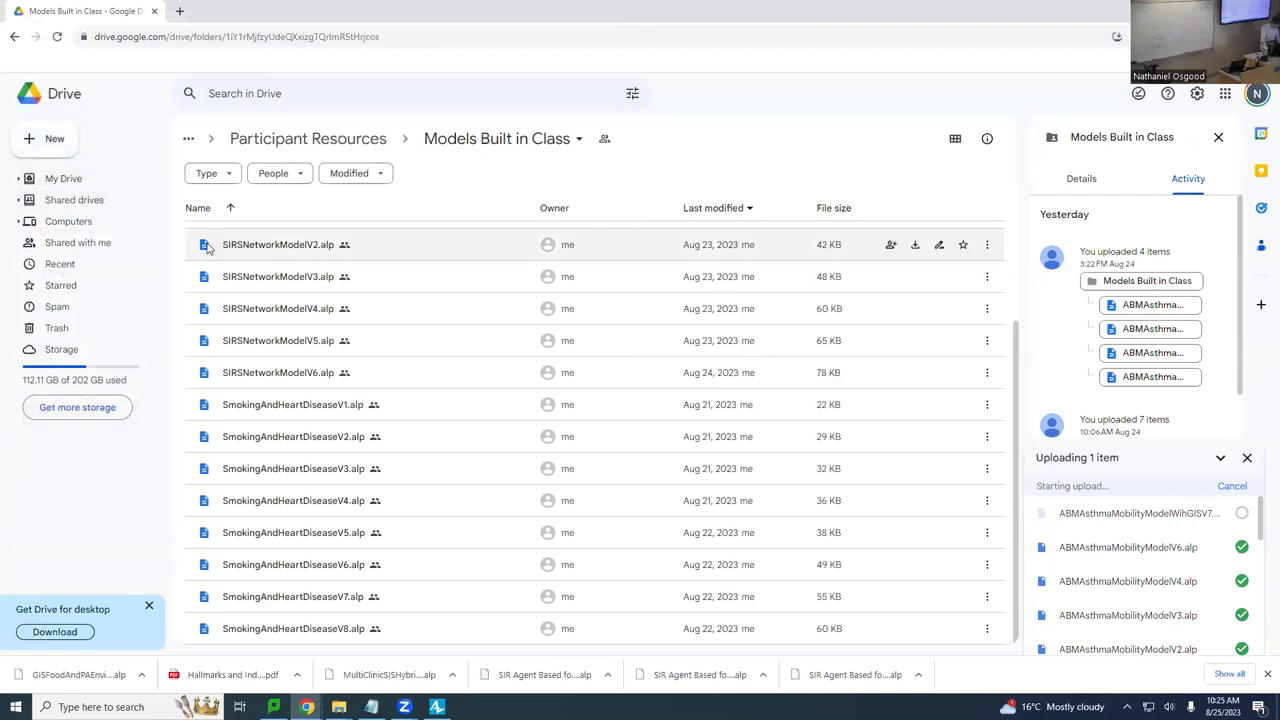
Step: Start another Drive file upload, with the picker showing the ABMAsthmaMobilityModelWithGISV7 folder
left_click(53, 136)
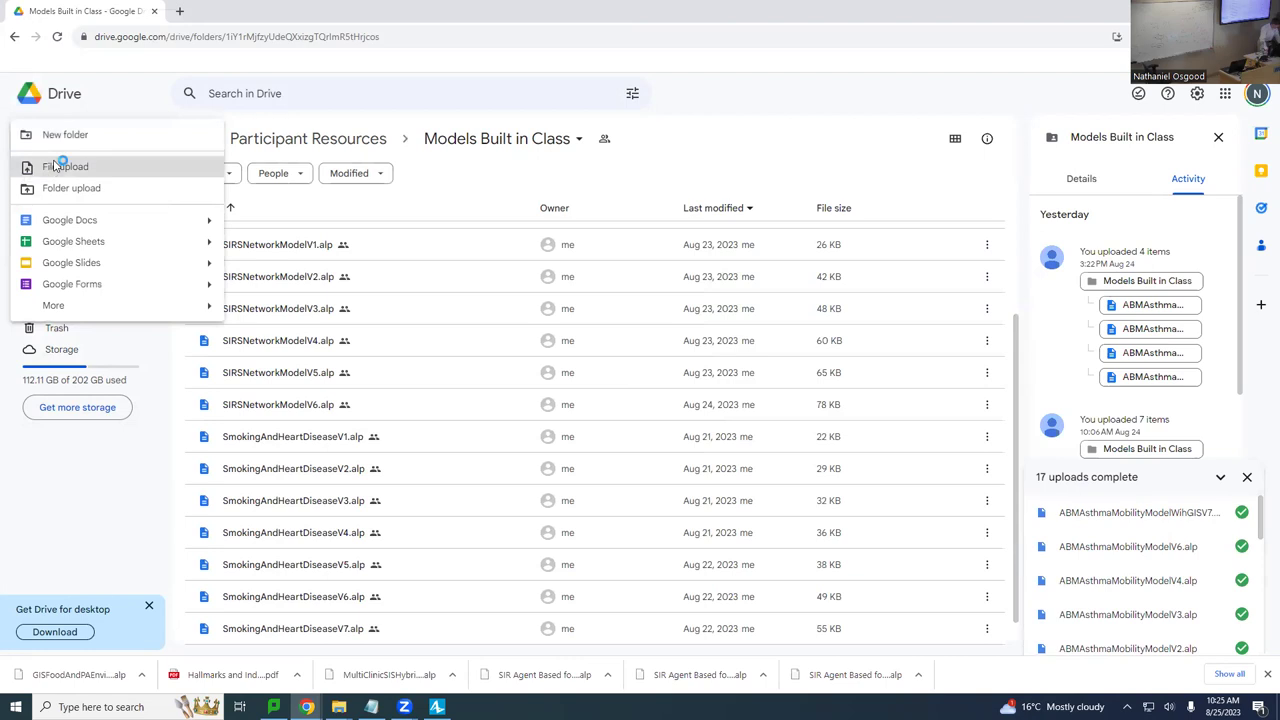
left_click(55, 165)
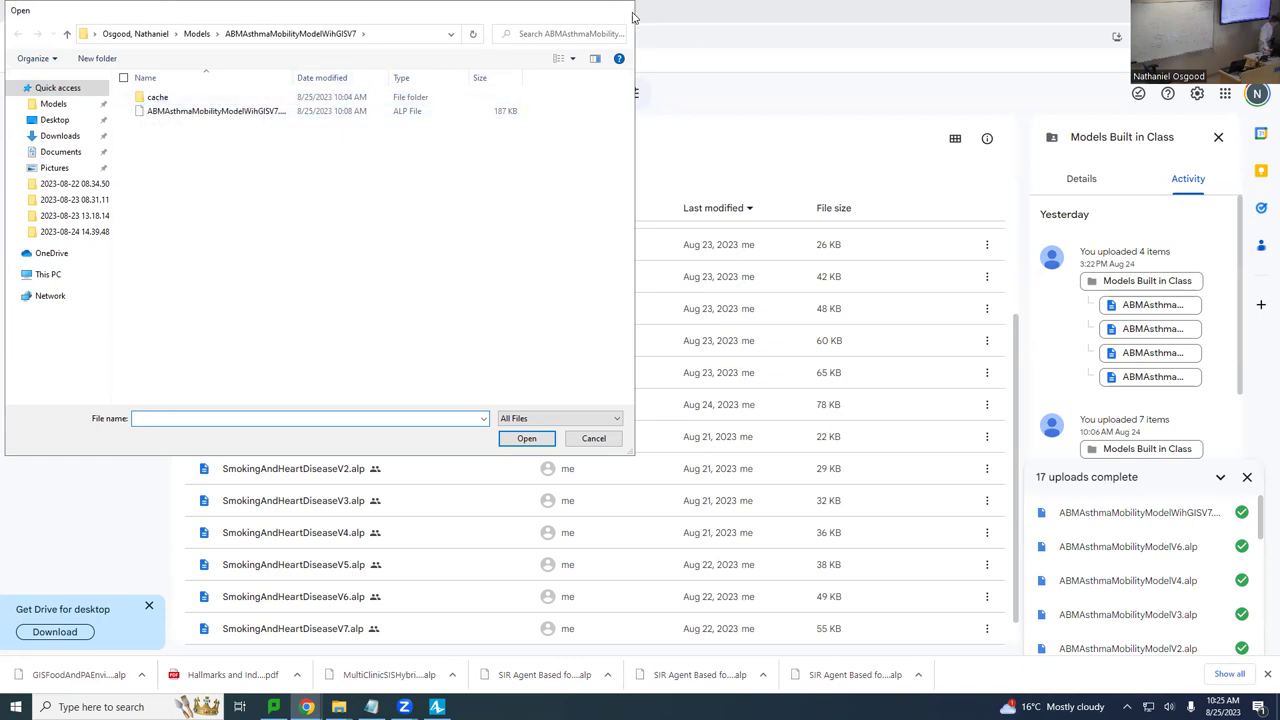
Step: Dismiss the Open dialog without choosing a file
left_click(625, 11)
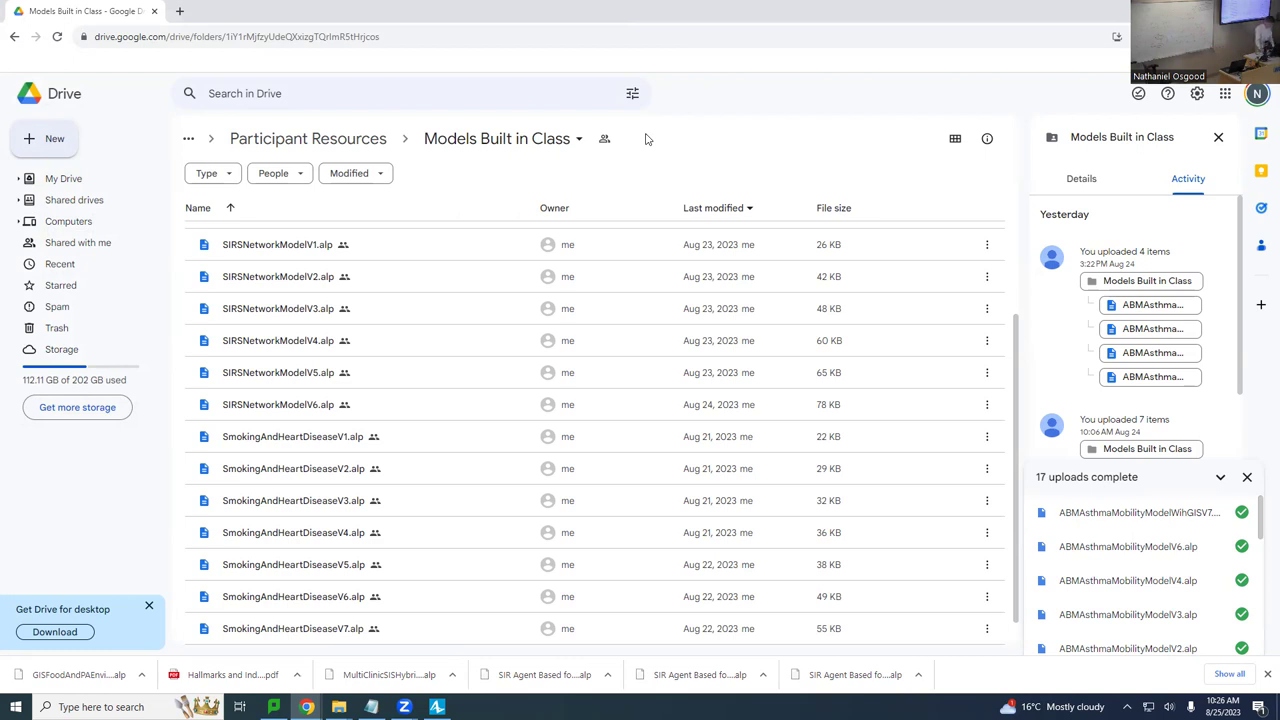
Step: Back in AnyLogic, show the Baseline experiment's Randomness settings (fixed seed 1)
key("alt+Tab")
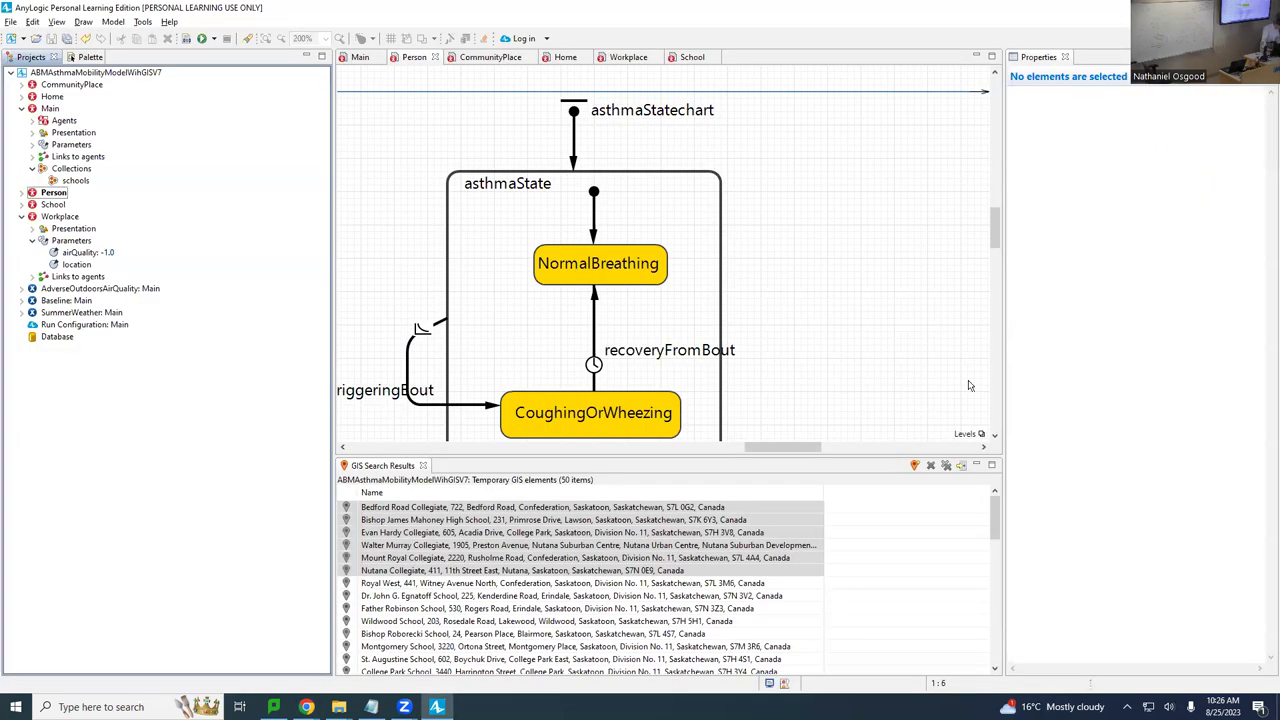
key("alt+Tab")
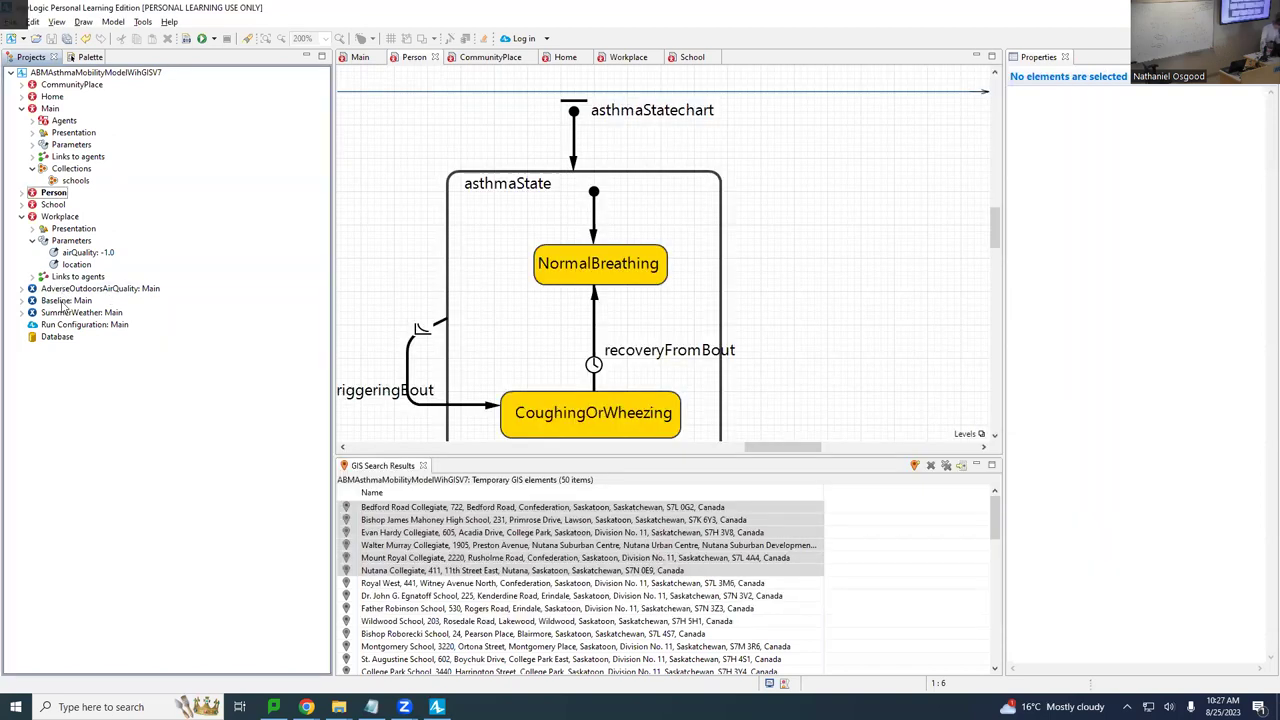
left_click(63, 302)
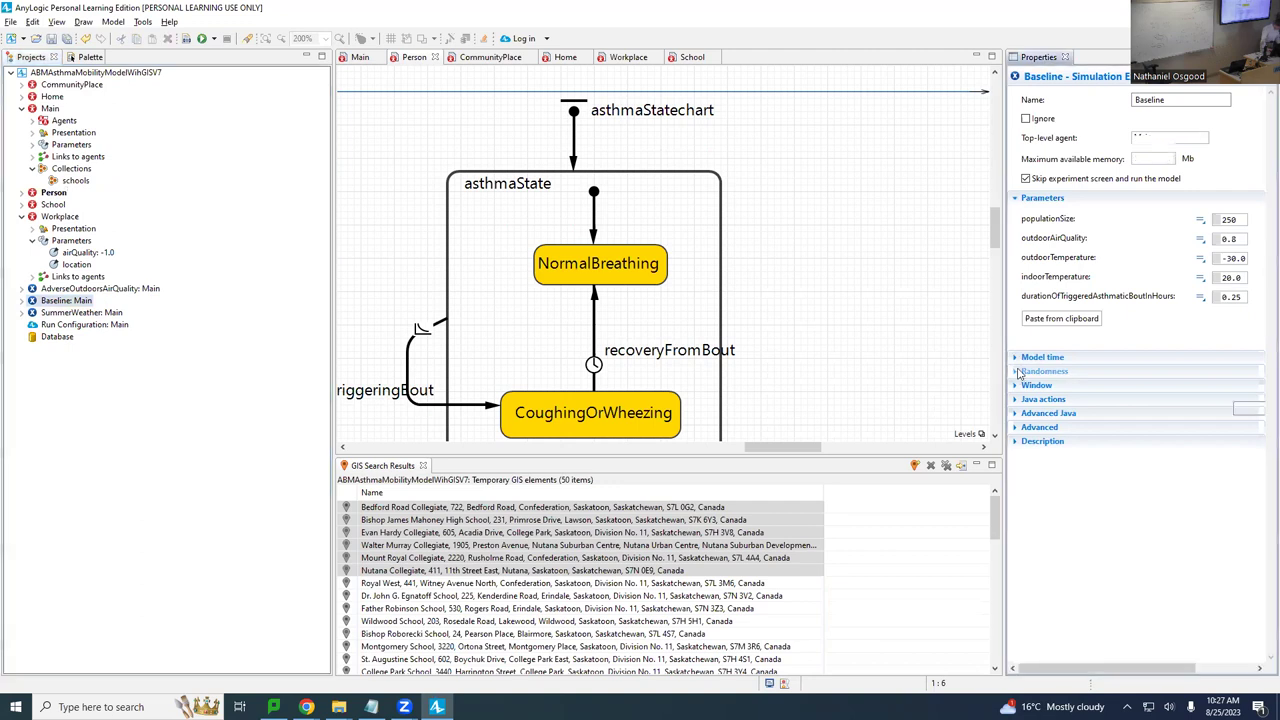
left_click(1020, 371)
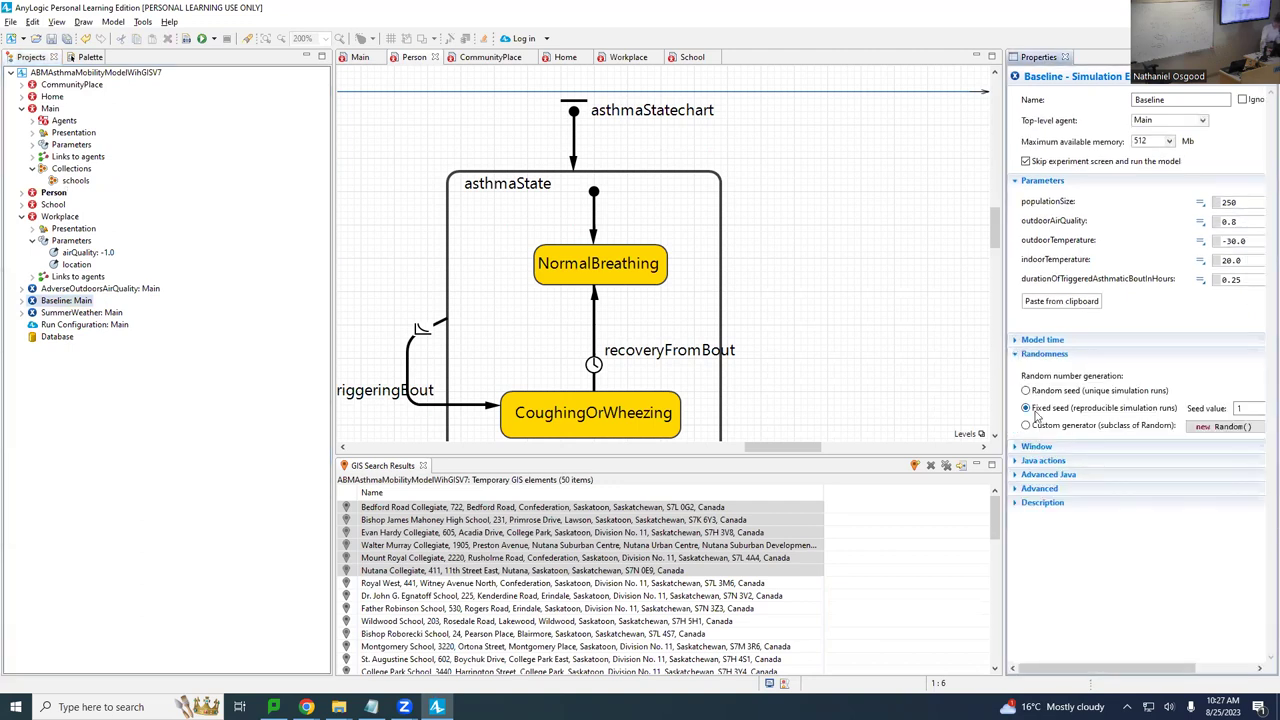
Step: Copy the Baseline experiment and paste it into the model as Baseline1
right_click(62, 301)
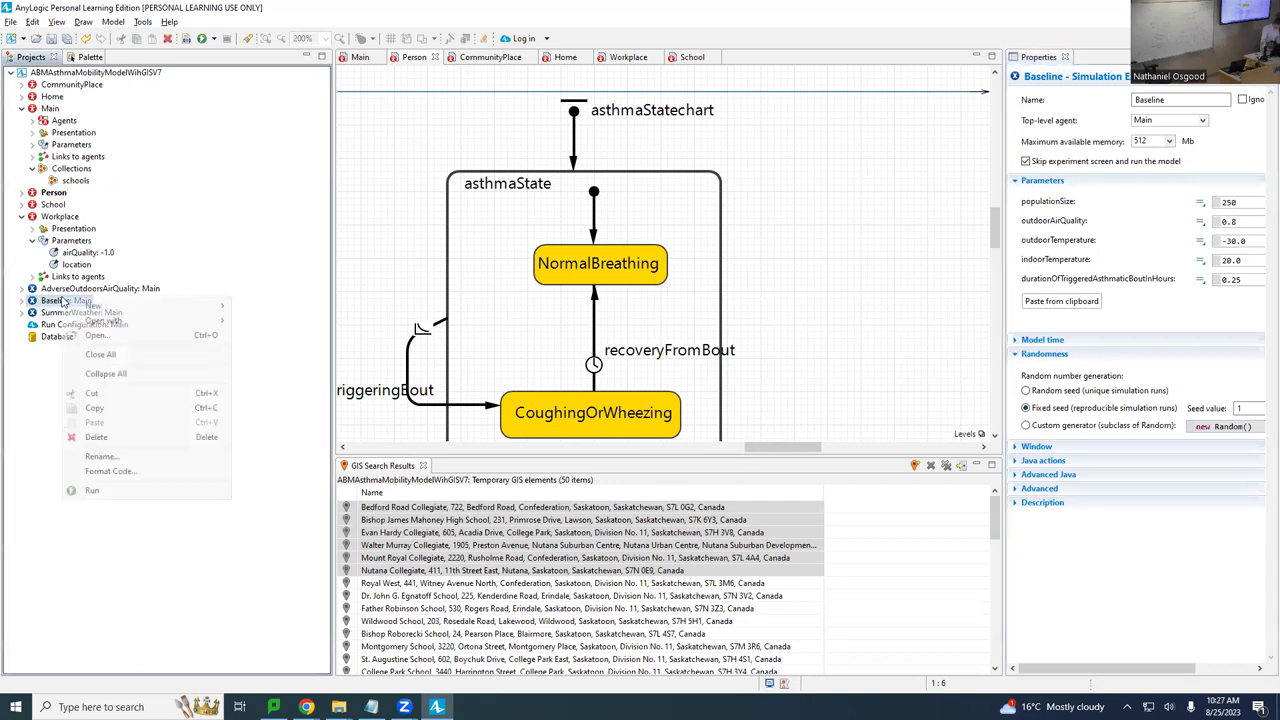
left_click(94, 407)
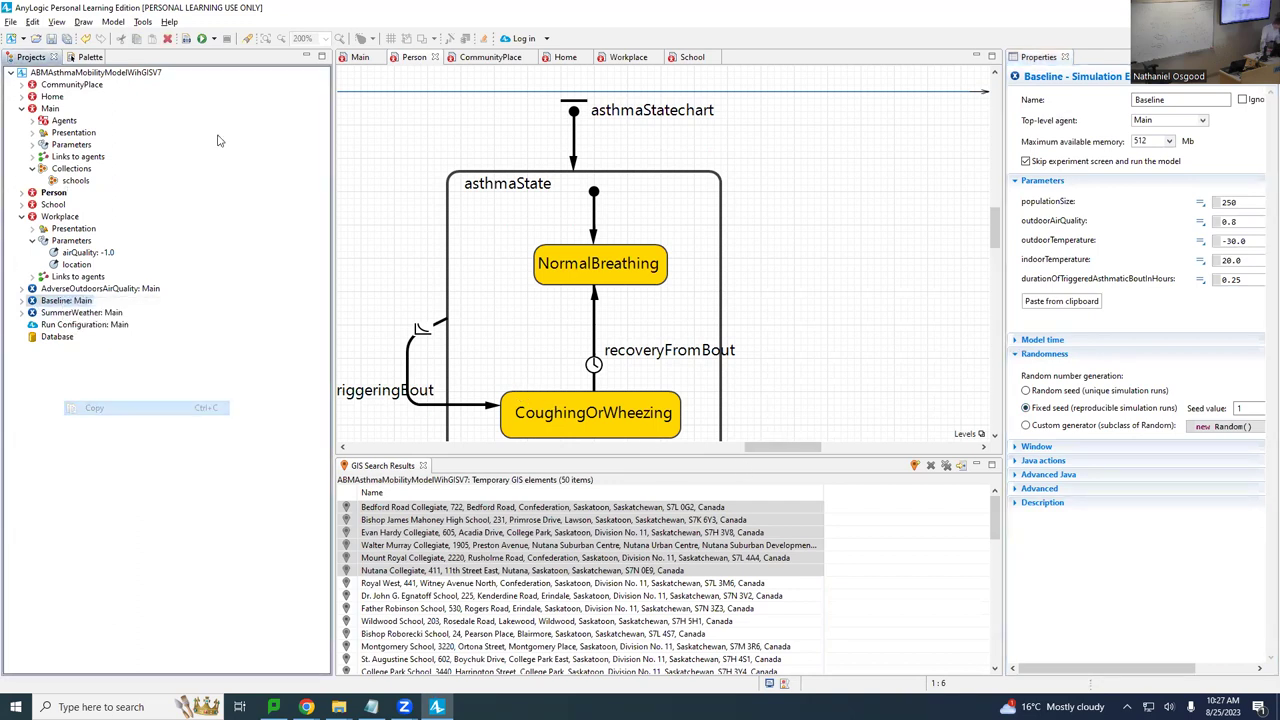
right_click(47, 300)
left_click(105, 411)
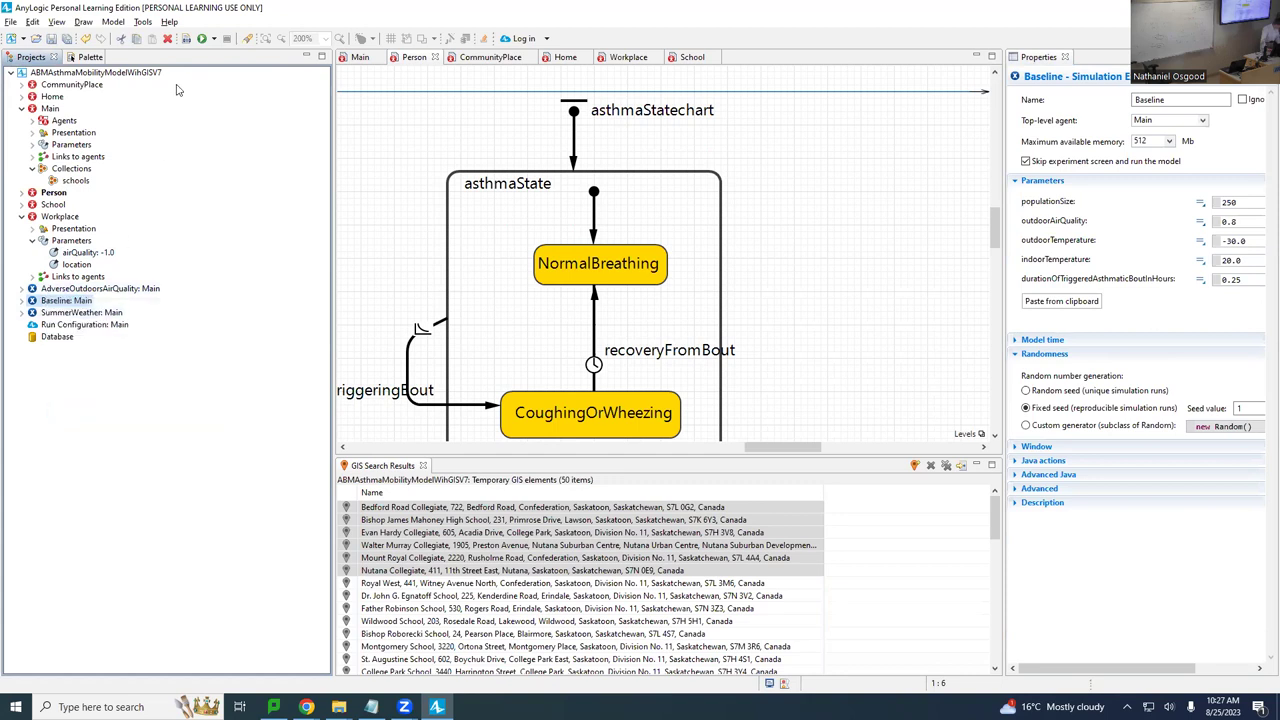
right_click(156, 74)
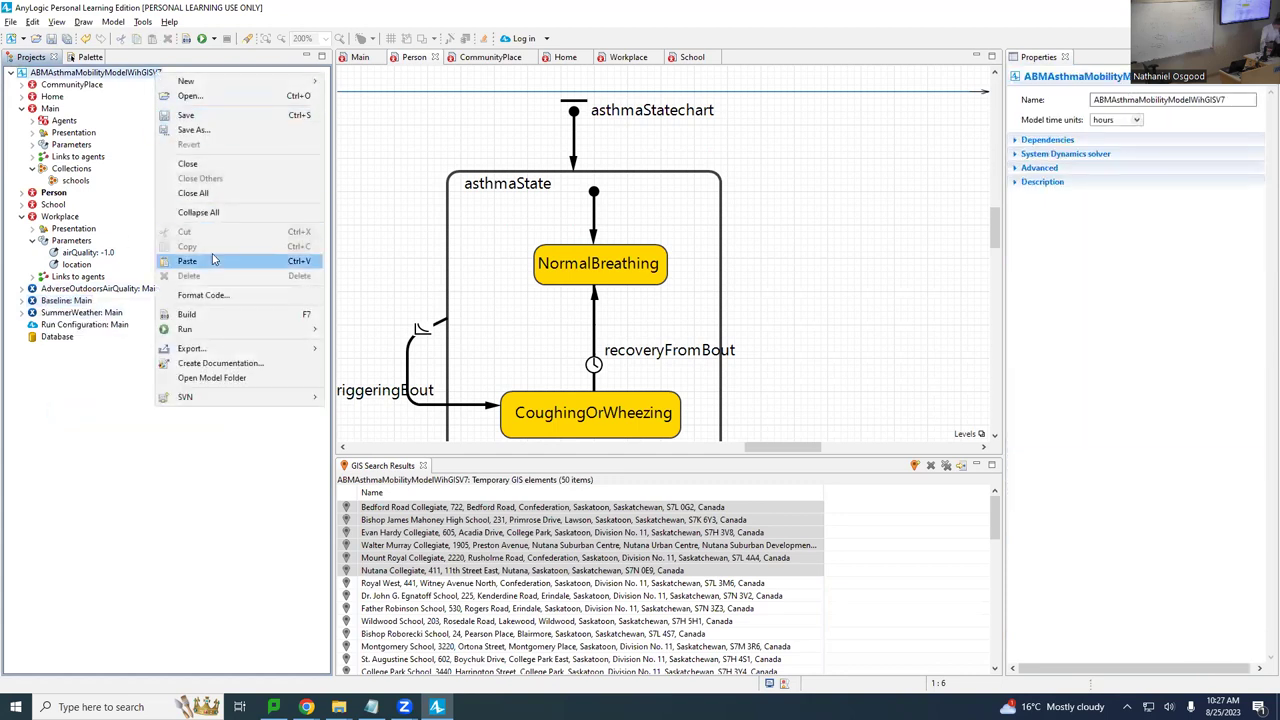
left_click(187, 261)
left_click(68, 312)
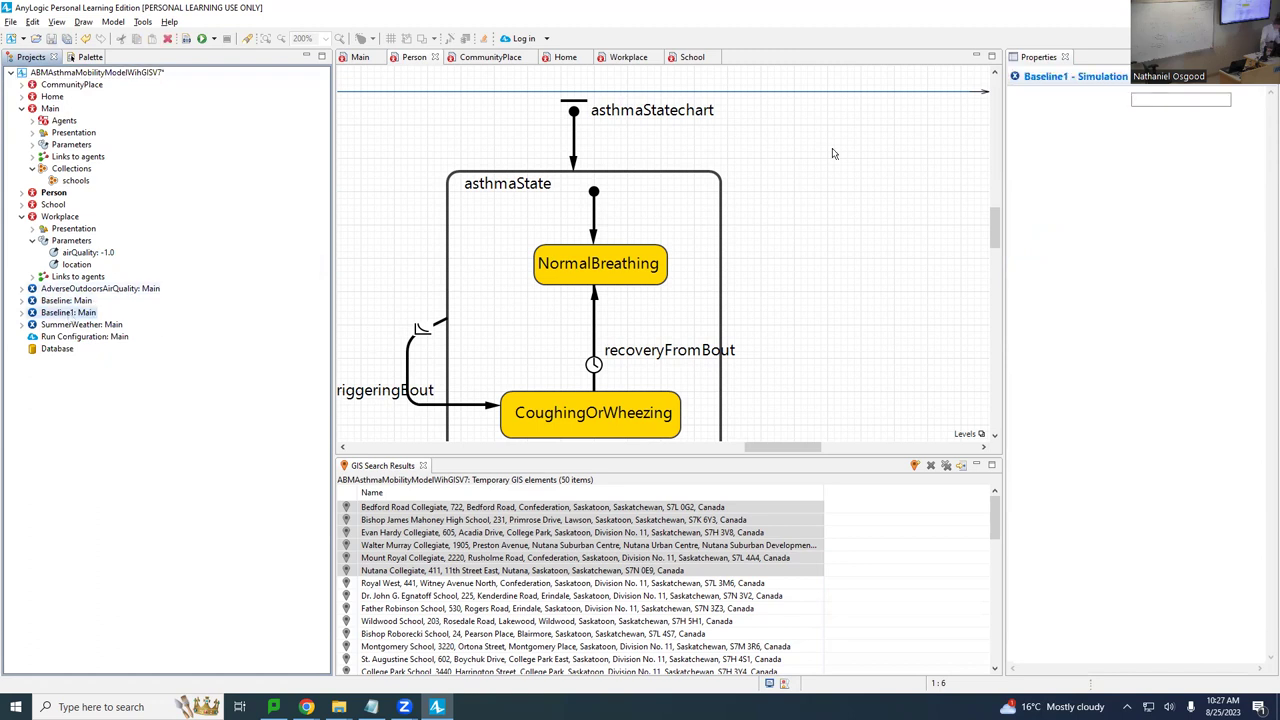
Step: Rename Baseline1 to BaselineRandomSet and set it to random seed (unique simulation runs)
left_click(1192, 99)
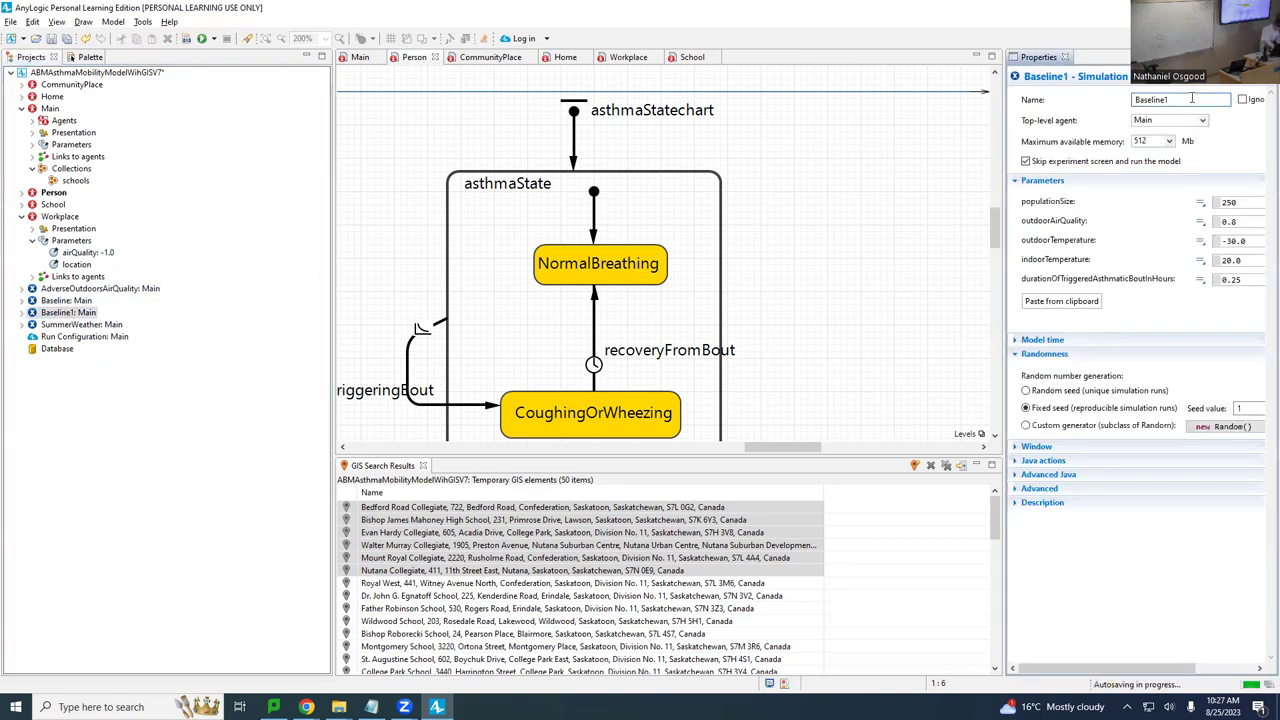
key("BackSpace")
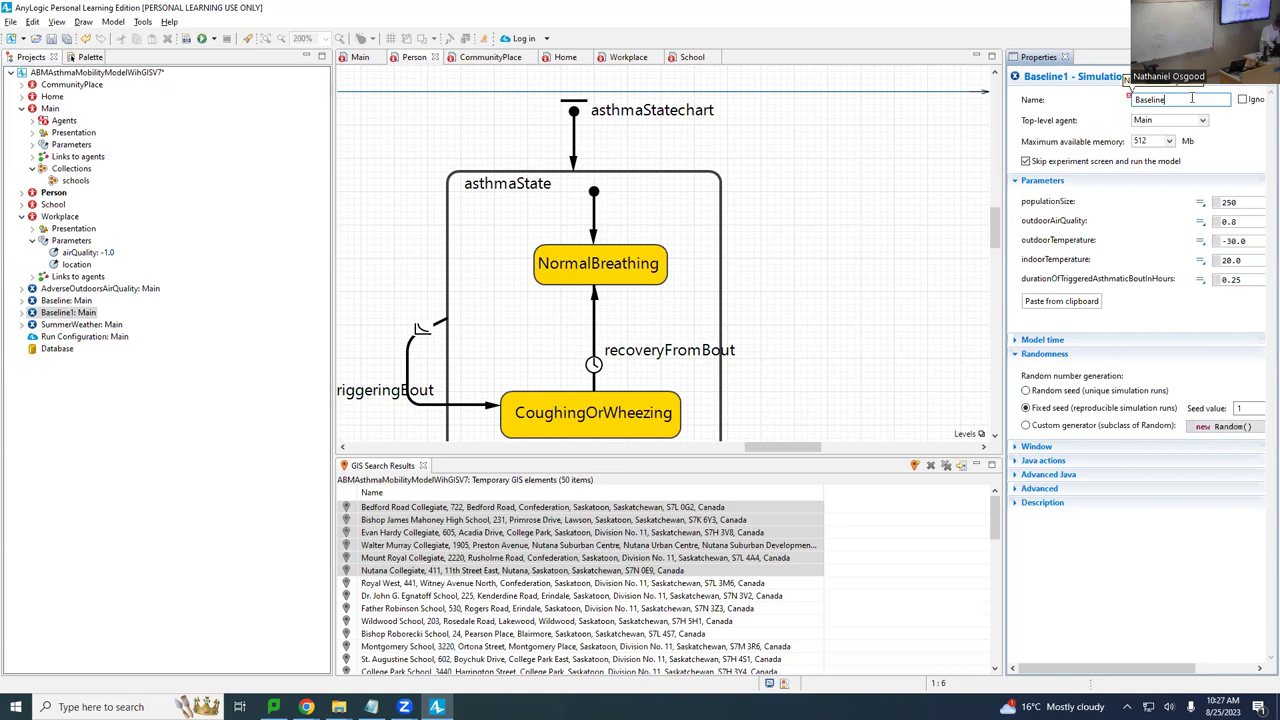
type("RandomSet")
key("Return")
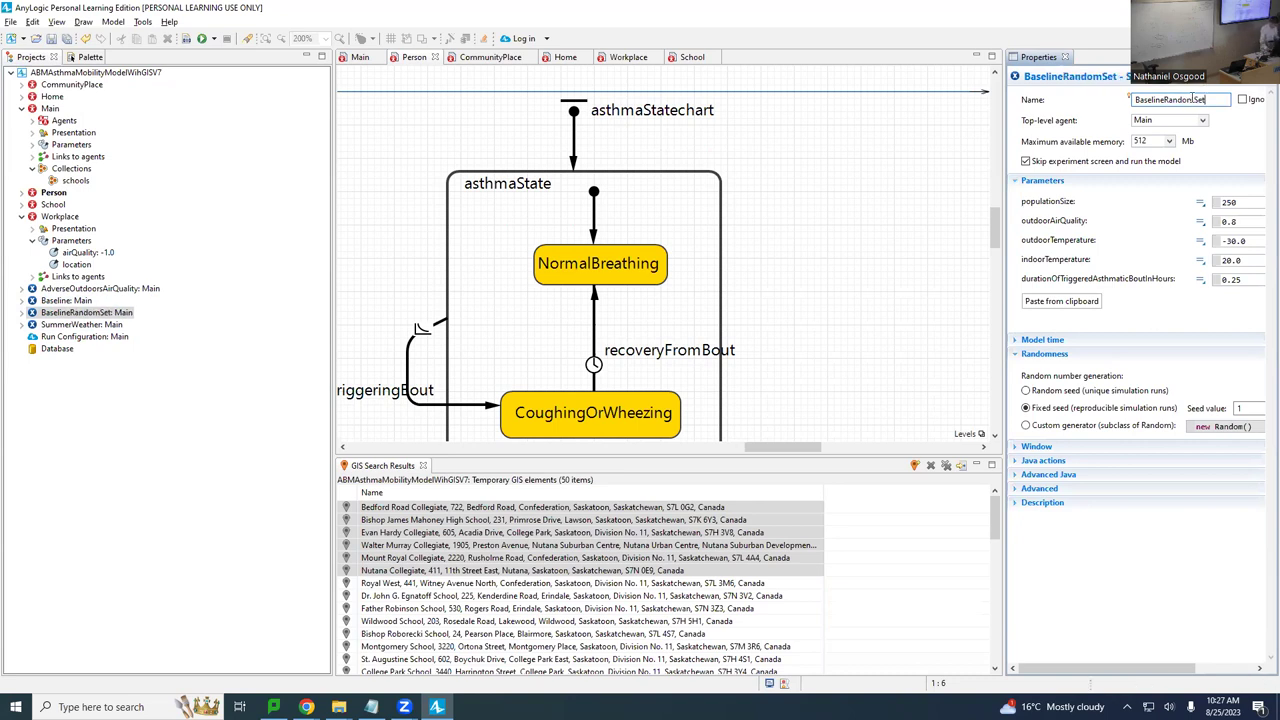
left_click(1026, 391)
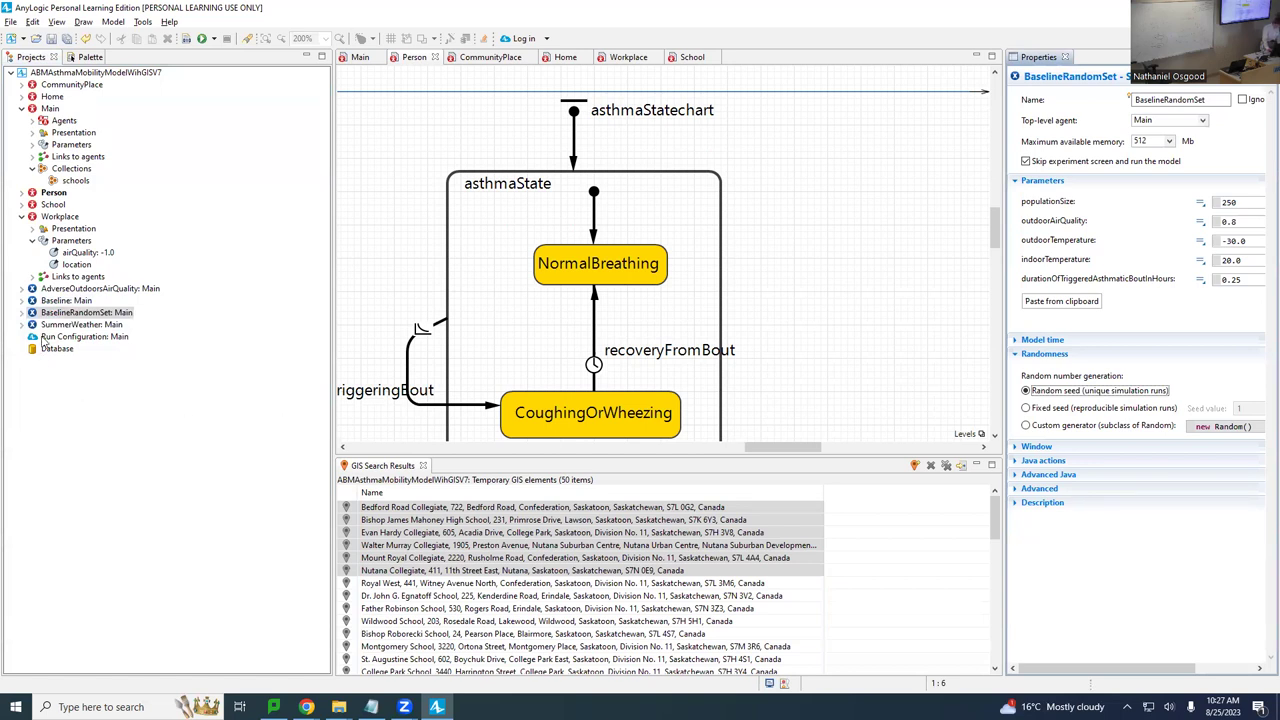
Step: Launch BaselineRandomSet: Main from its Projects-tree context menu
right_click(64, 302)
right_click(64, 313)
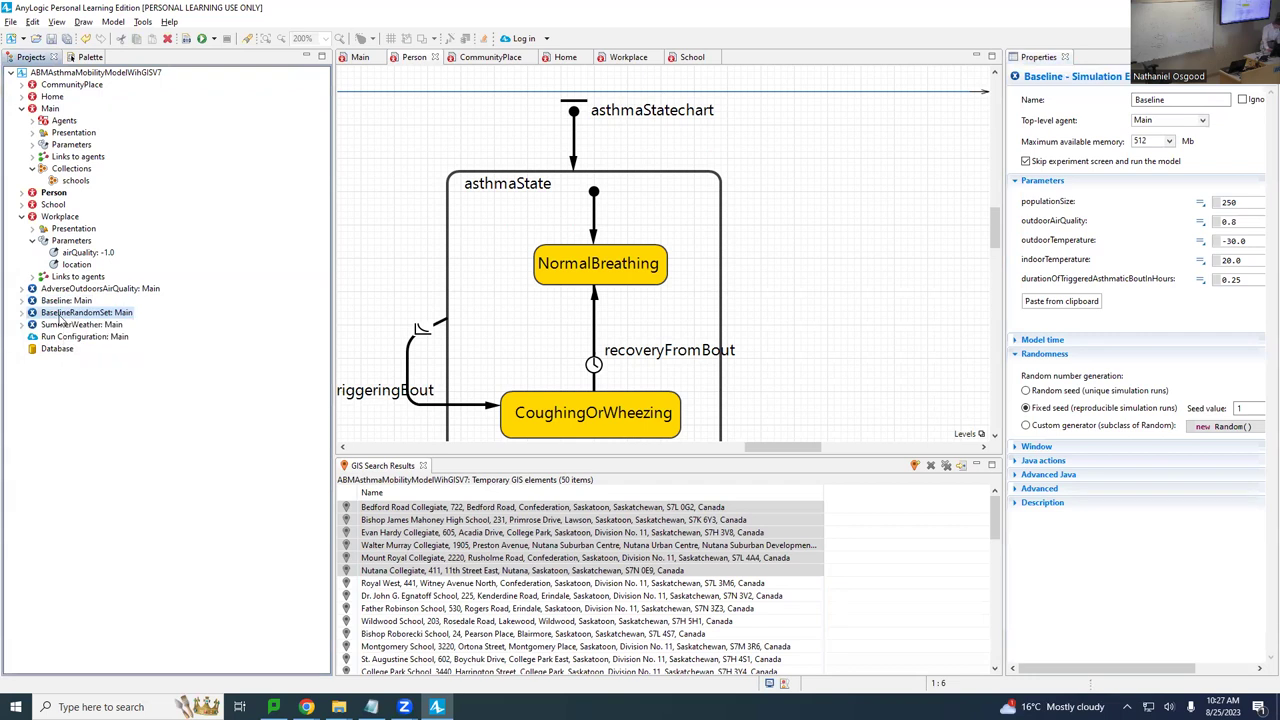
left_click(110, 512)
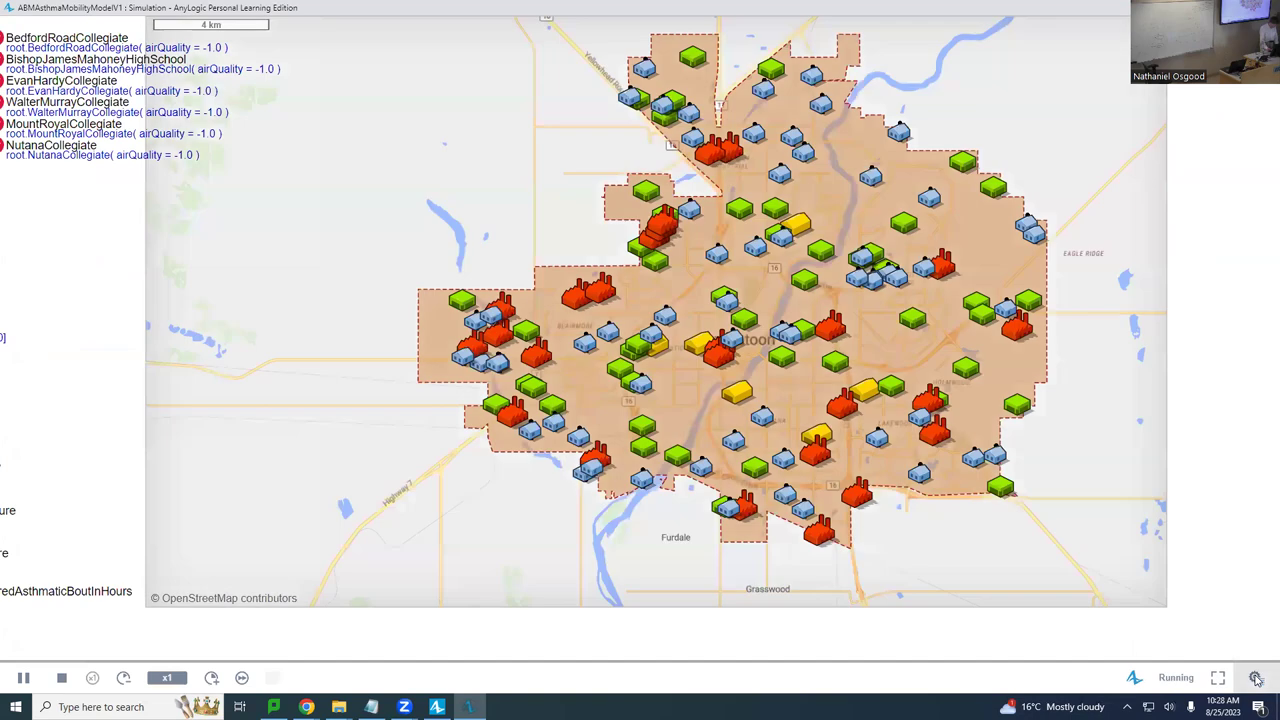
Step: Open the developer panel with the console log via the simulation window's gear icon
left_click(1256, 679)
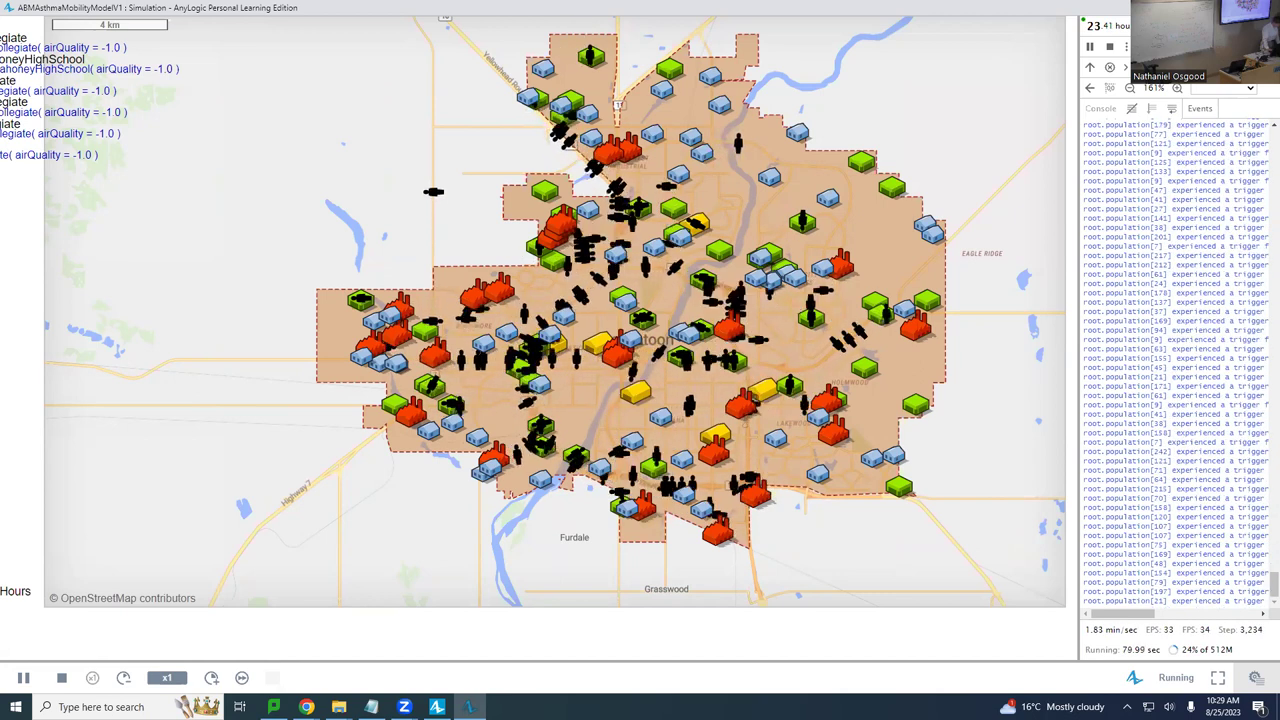
Step: Close the simulation window, relaunch BaselineRandomSet, then launch Baseline: Main instead
key("alt+F4")
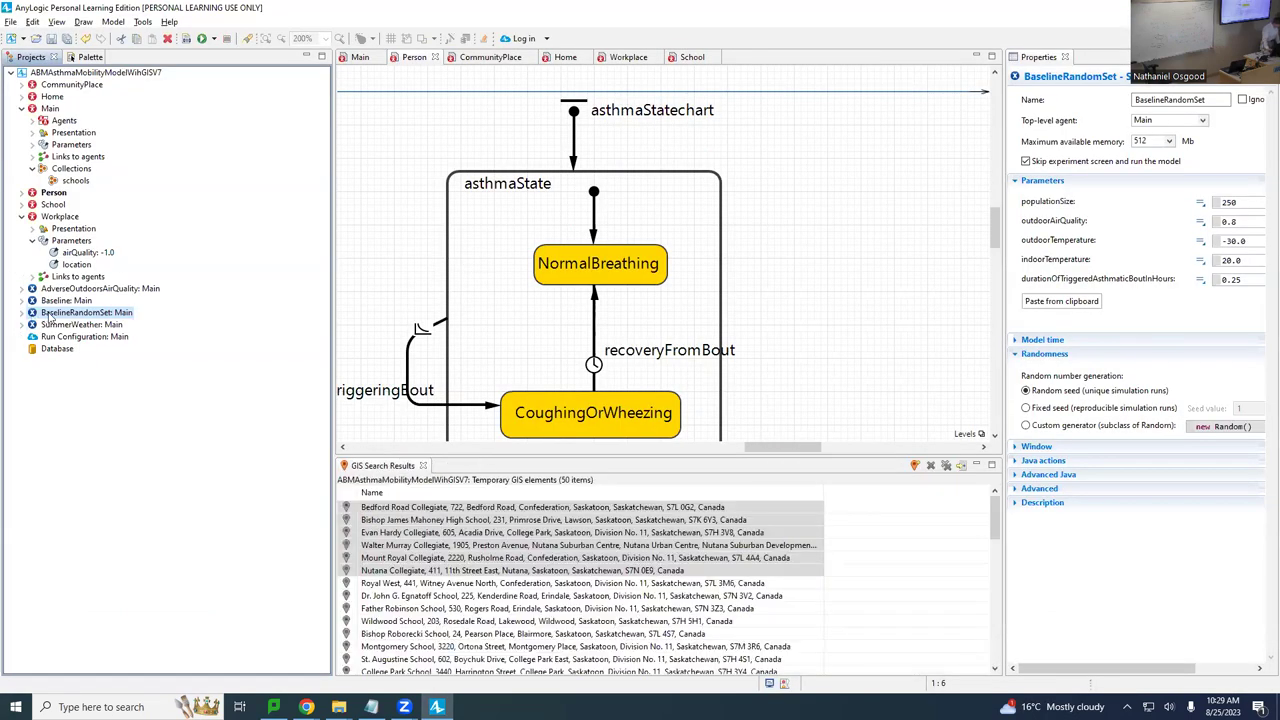
right_click(48, 317)
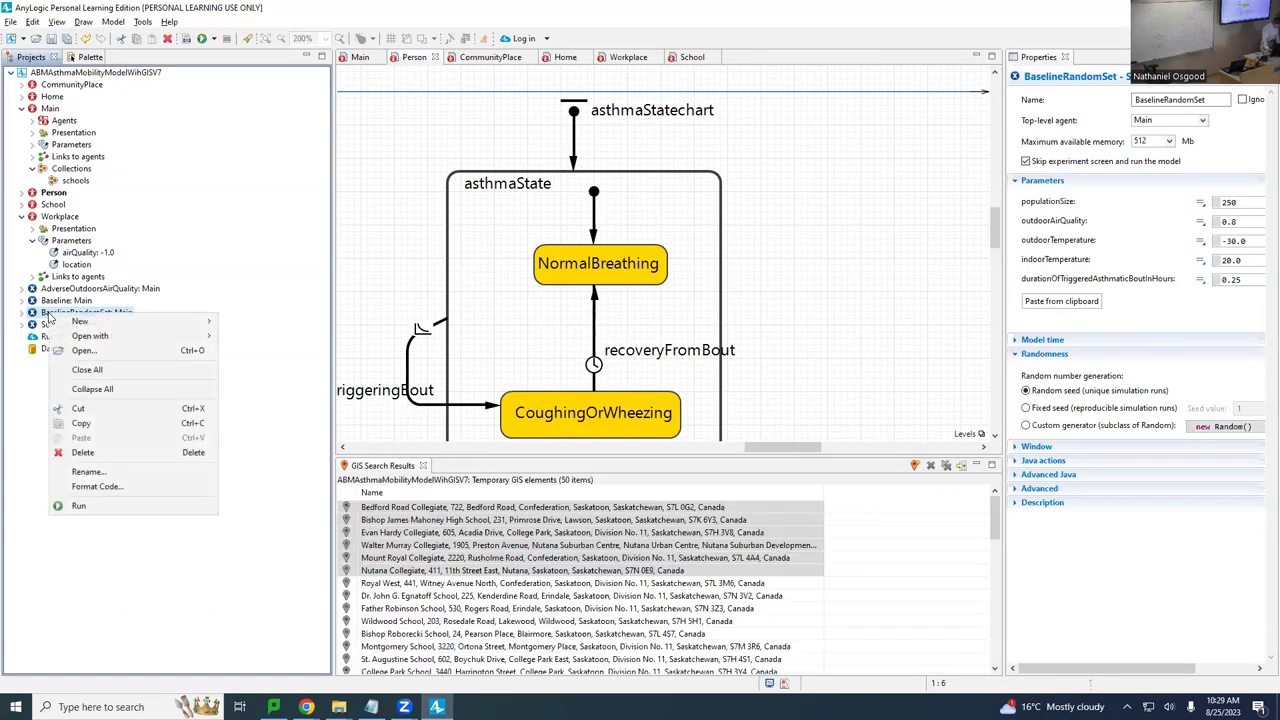
left_click(120, 505)
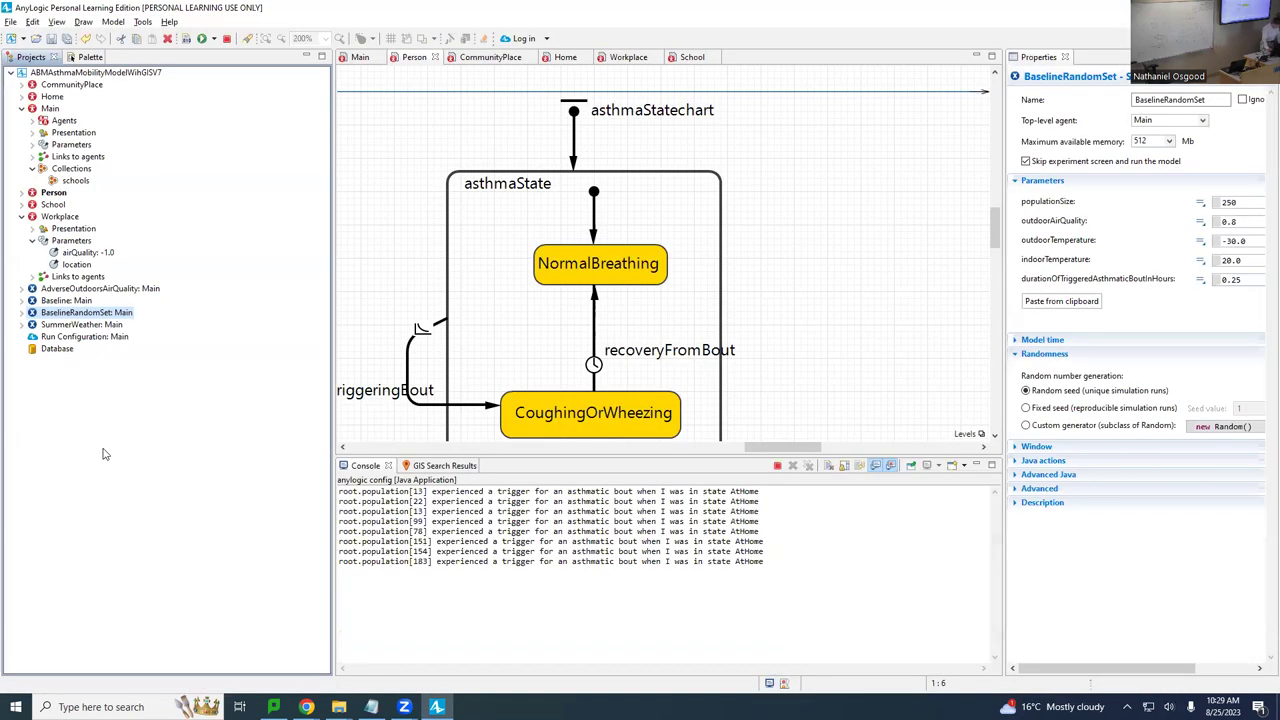
right_click(66, 301)
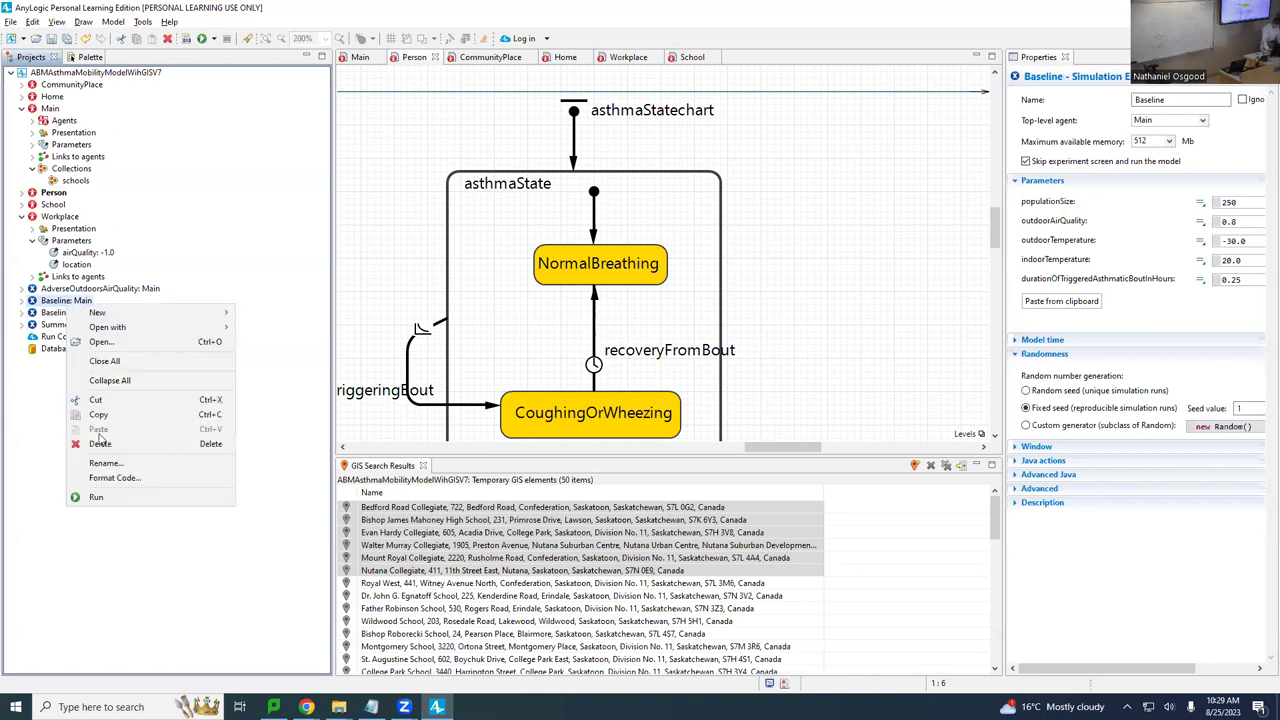
left_click(96, 497)
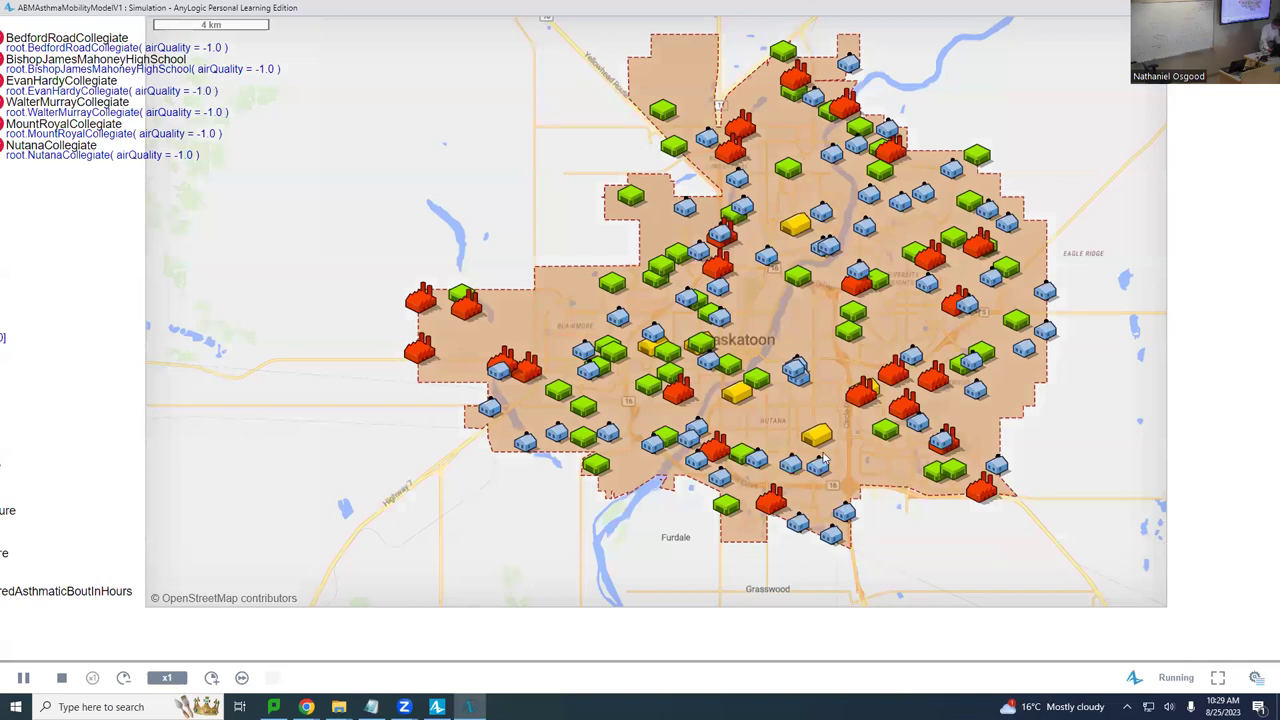
Step: Zoom and pan the Baseline map onto downtown Saskatoon, then close the simulation window
scroll(785, 378, "up", 1)
scroll(785, 378, "up", 2)
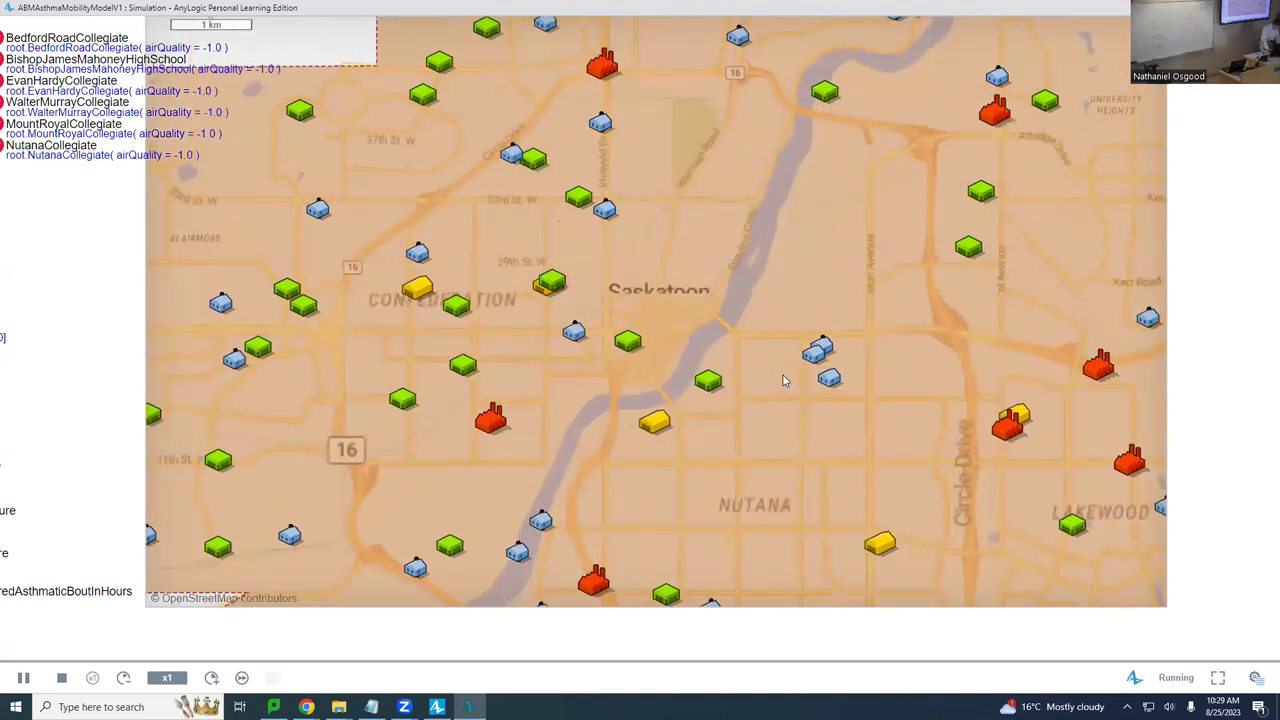
scroll(783, 378, "up", 2)
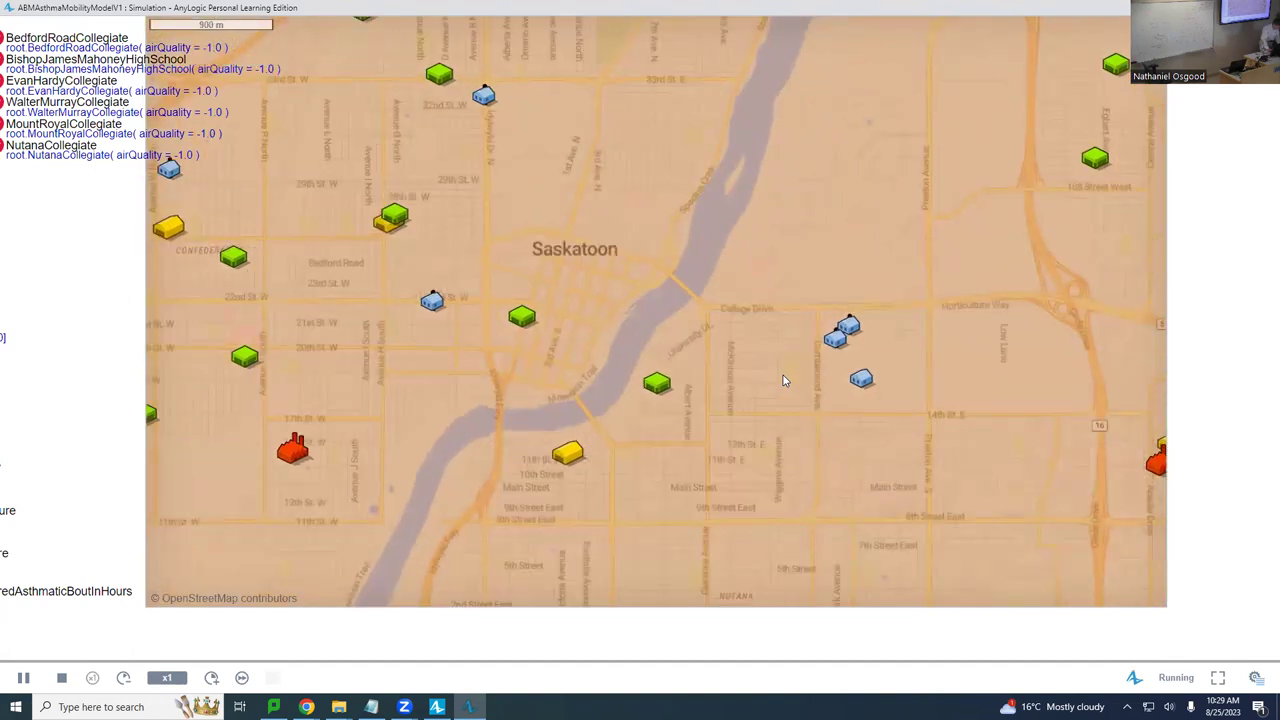
scroll(784, 380, "down", 1)
scroll(784, 380, "up", 2)
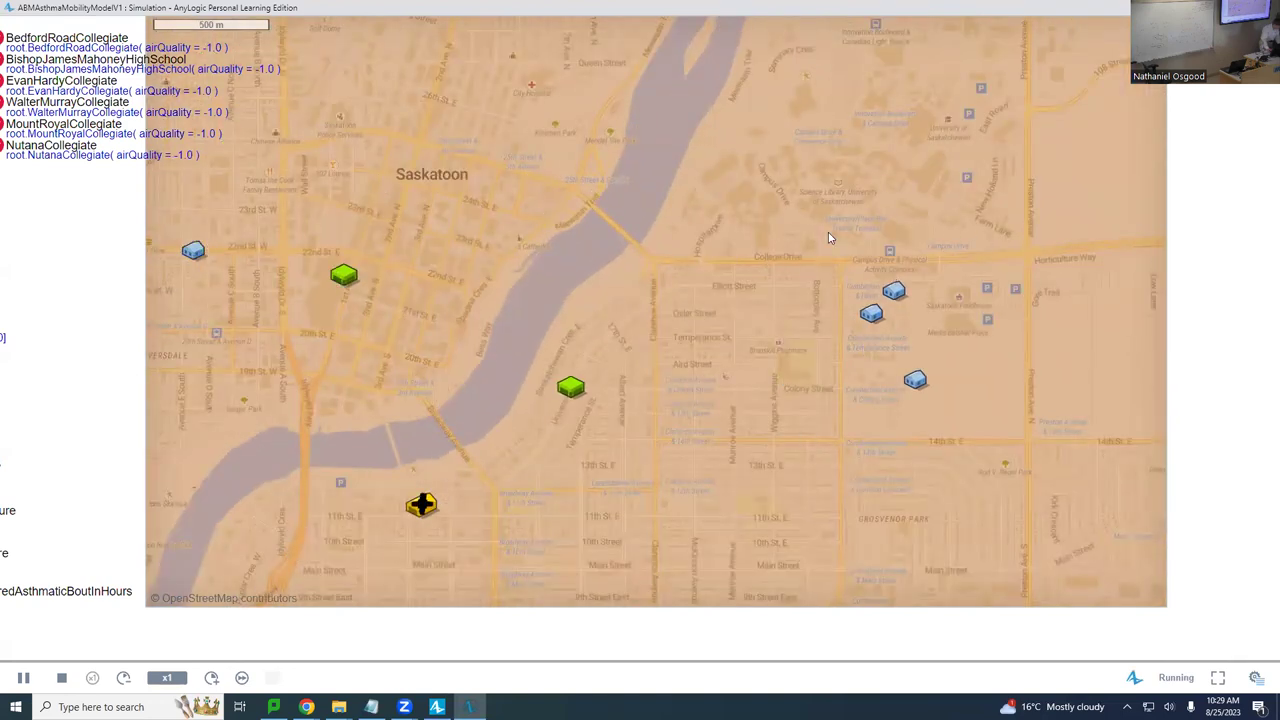
left_click_drag(828, 238, 817, 340)
scroll(817, 340, "up", 1)
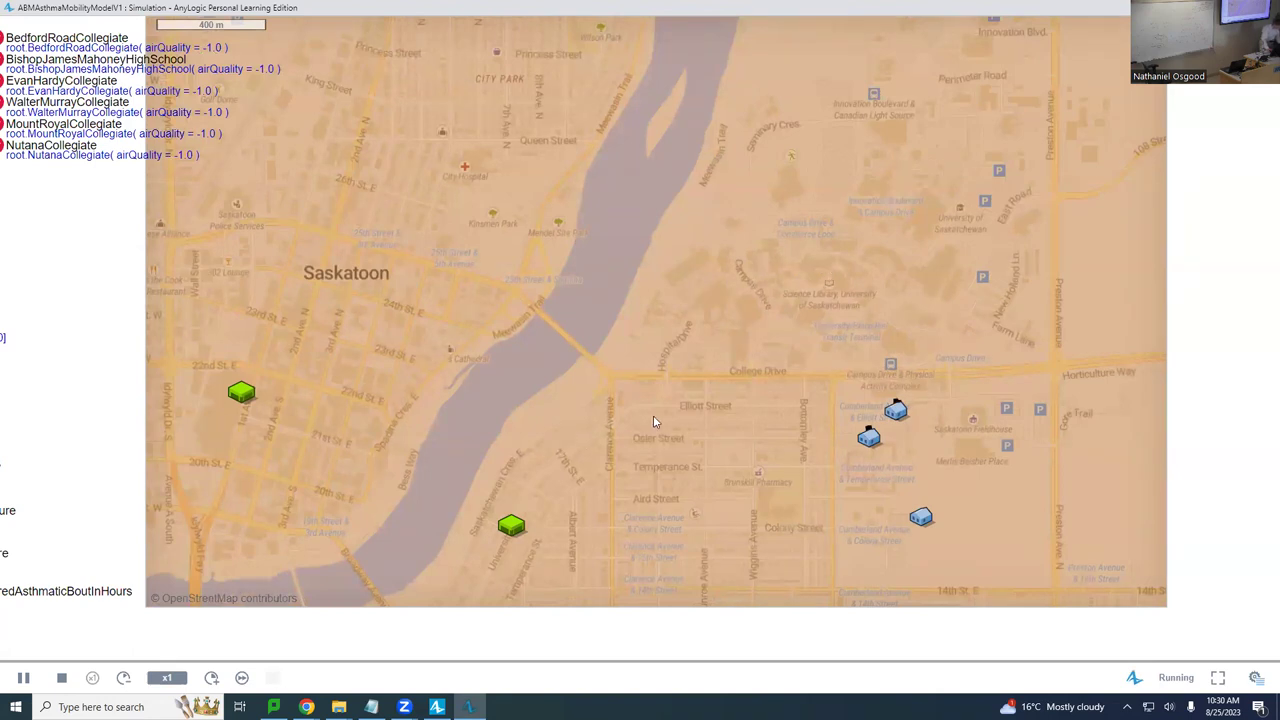
scroll(653, 418, "up", 2)
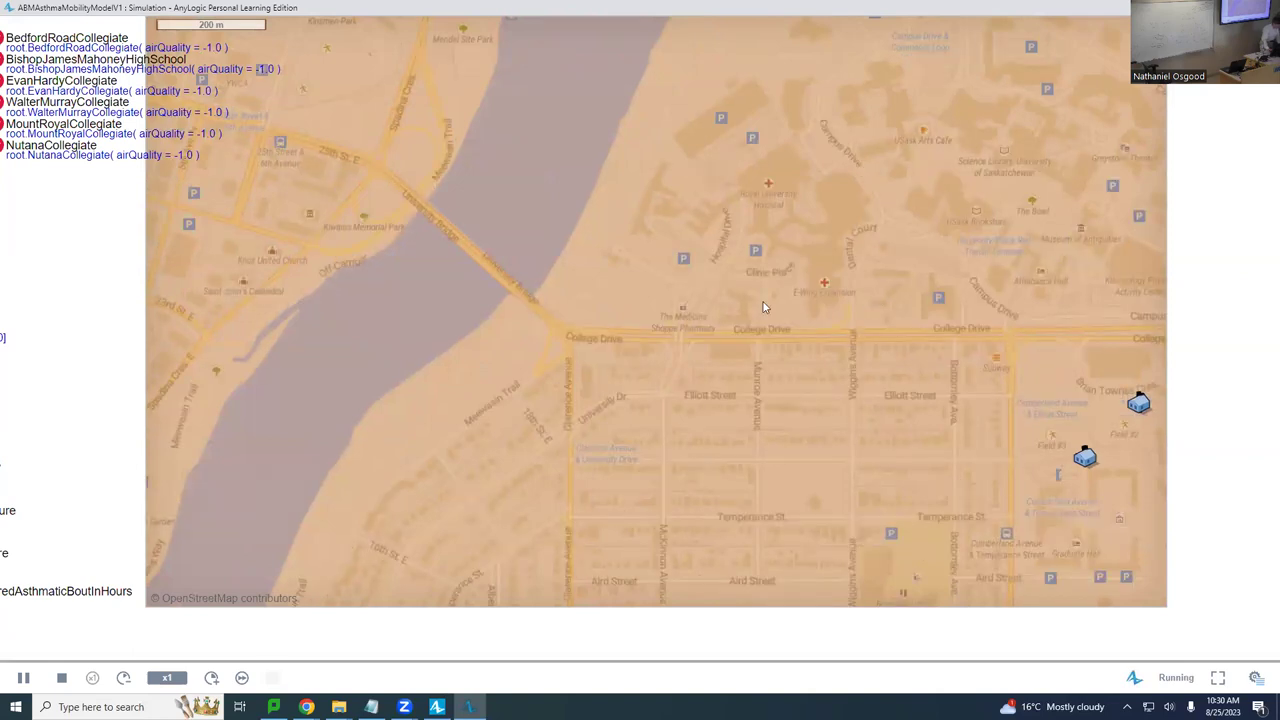
scroll(763, 307, "down", 2)
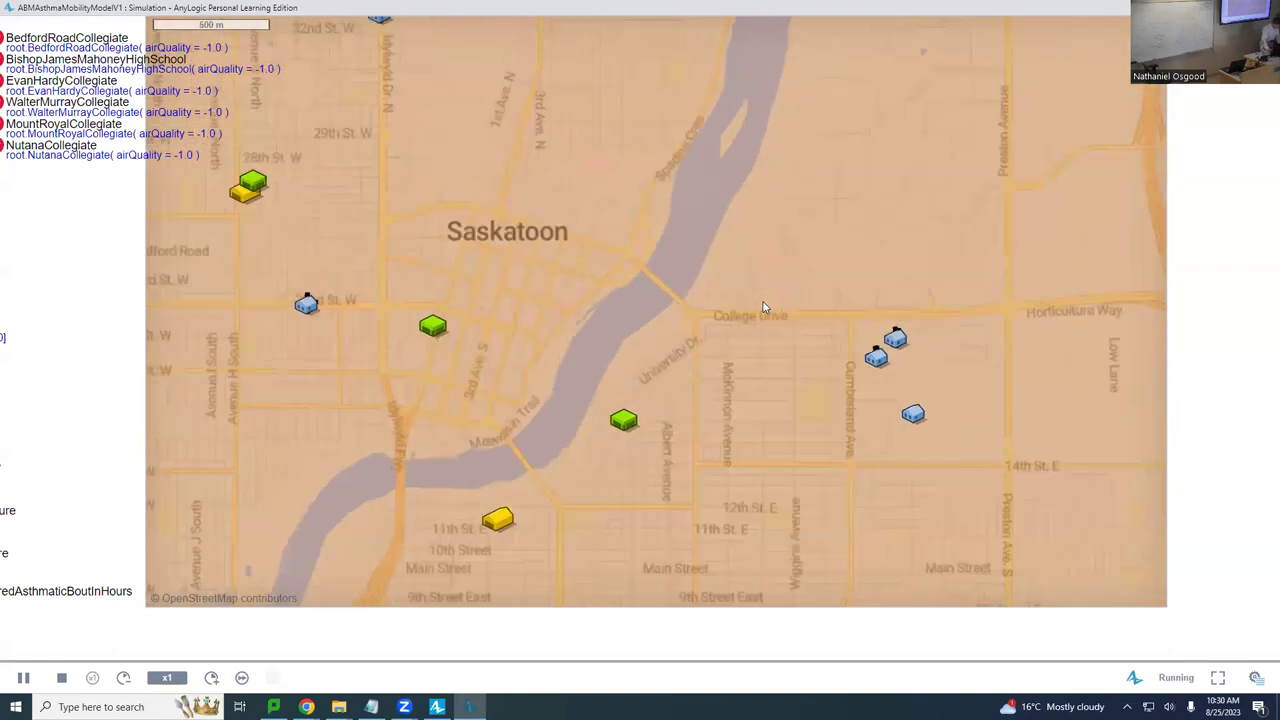
scroll(765, 307, "down", 2)
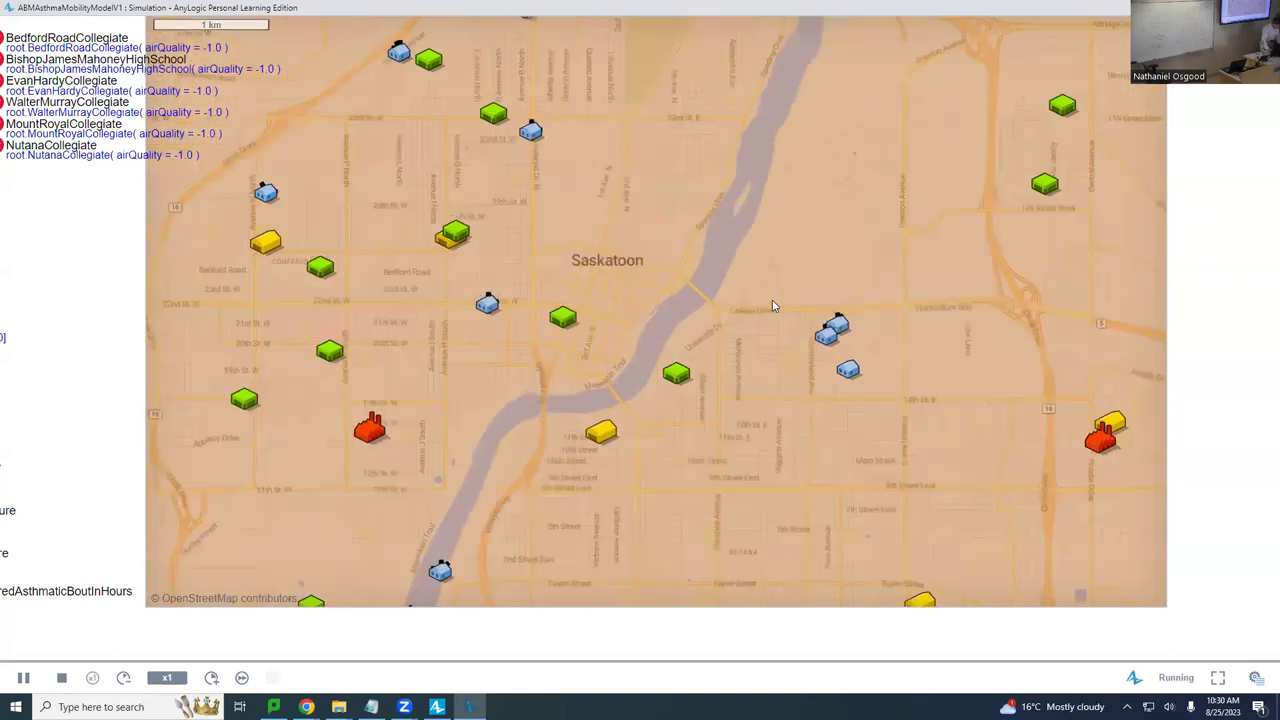
scroll(772, 305, "up", 1)
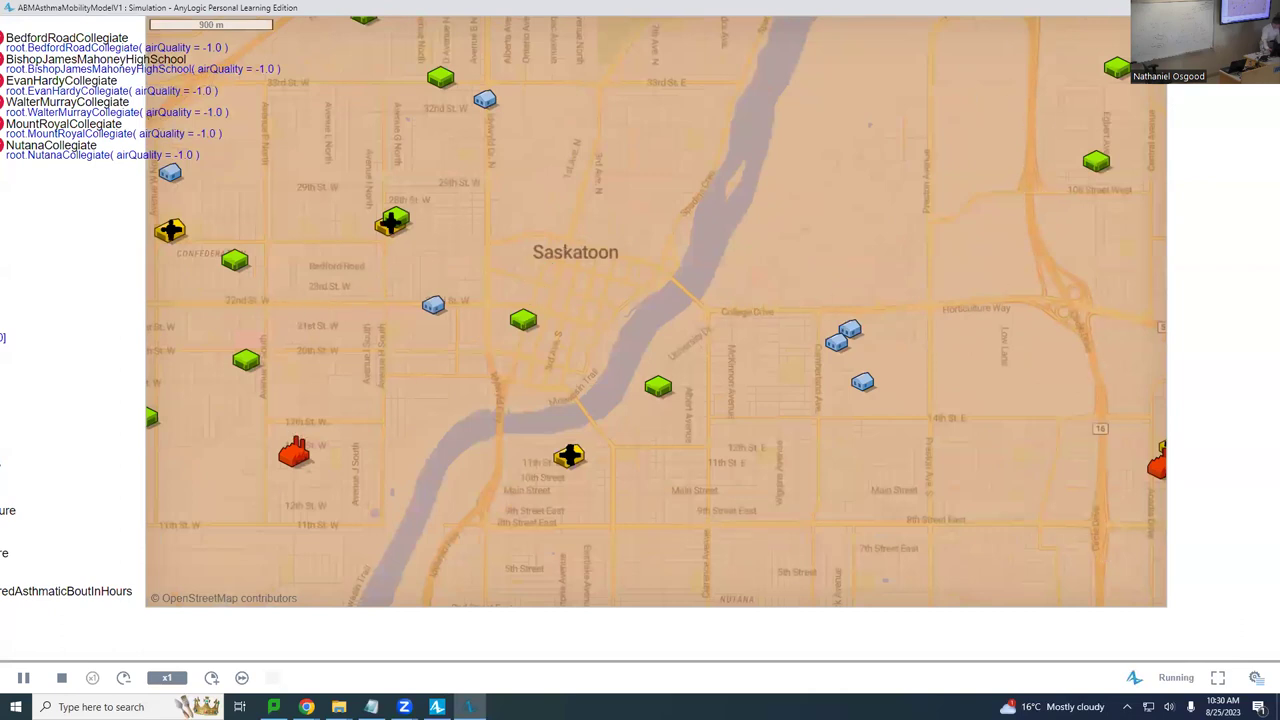
key("alt+F4")
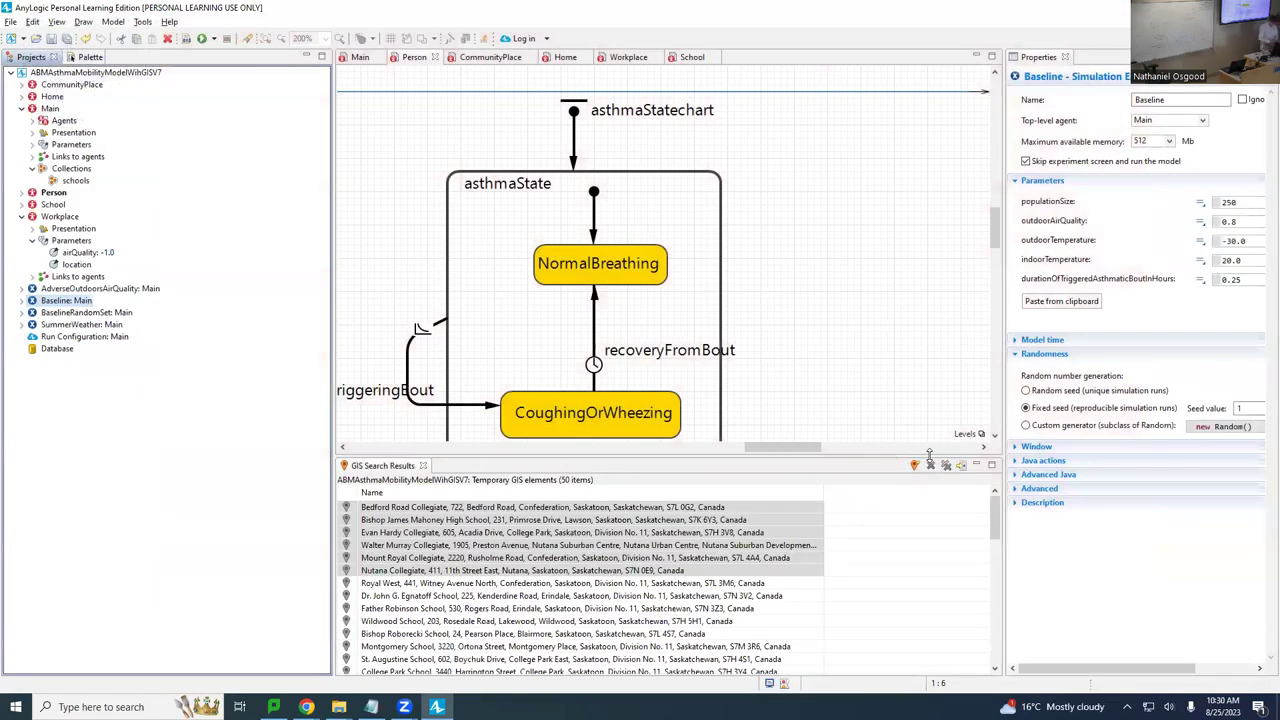